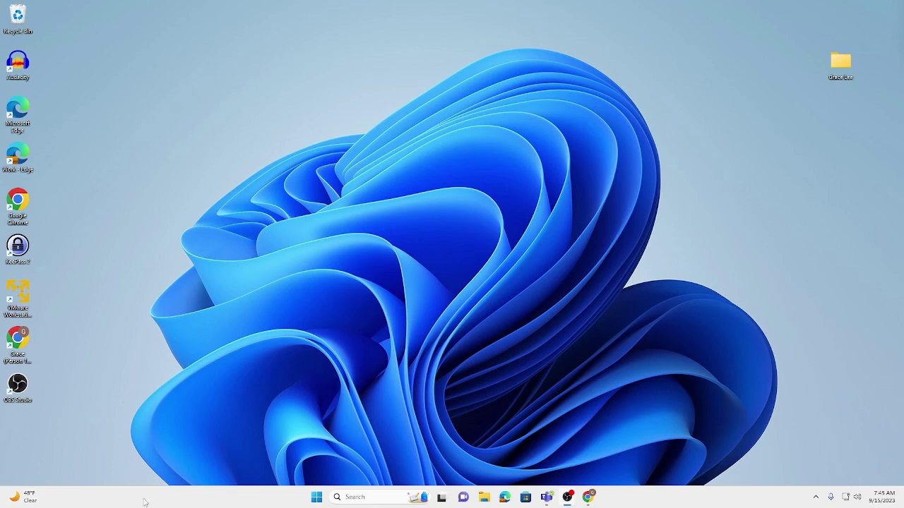
Search the computer for "system" and open the System Information app
click(313, 501)
click(417, 162)
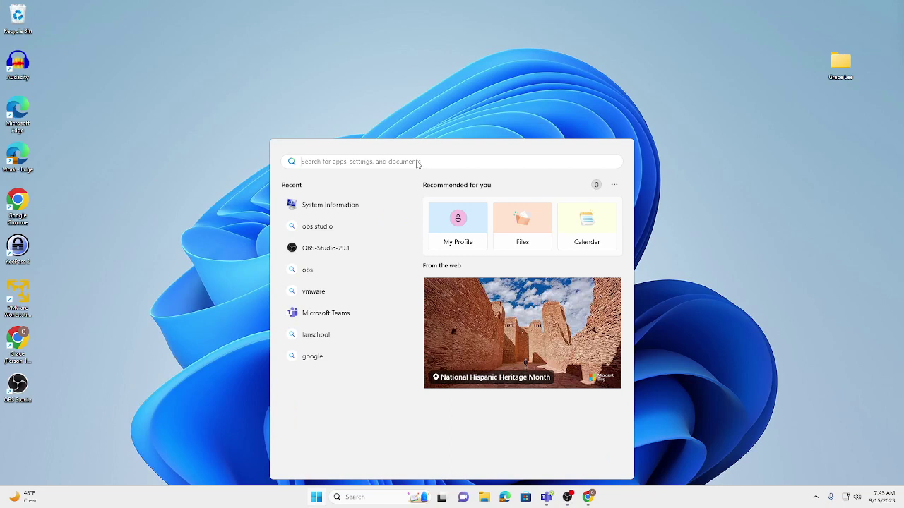
text(system)
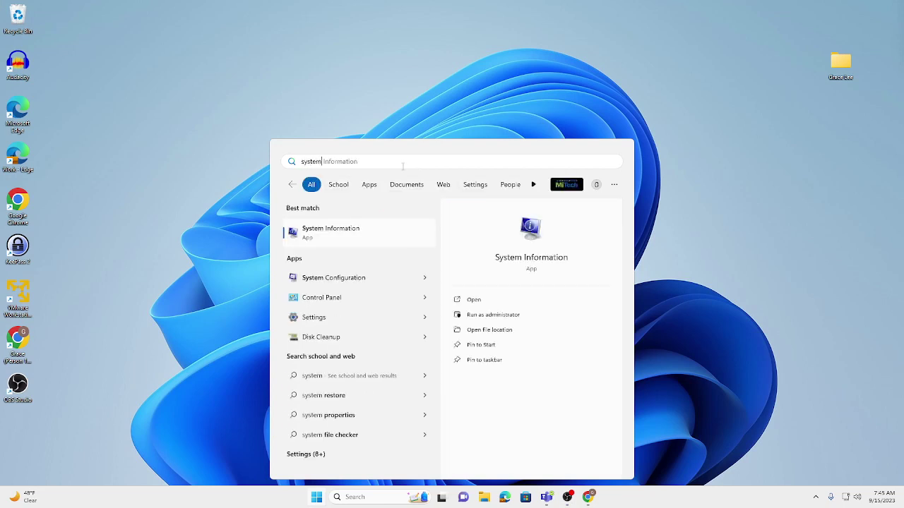
click(322, 229)
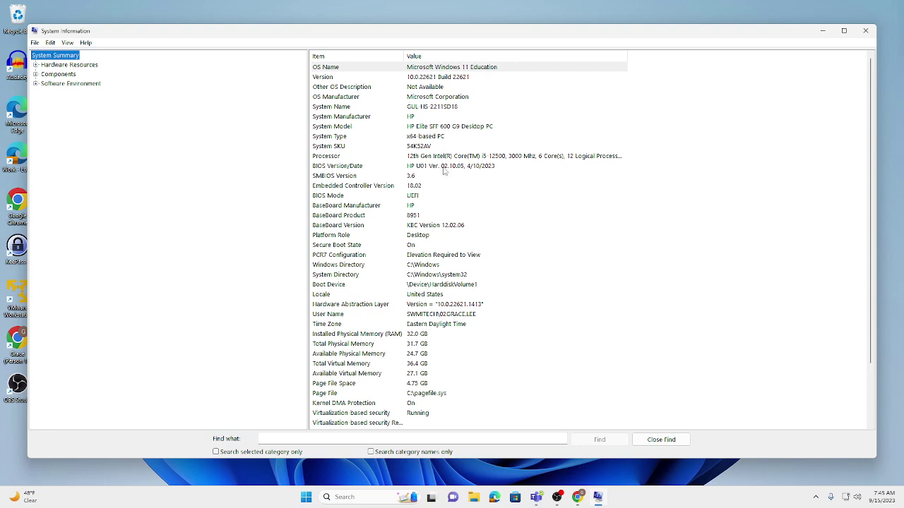
Check the computer's processor and installed physical memory (RAM) in the system summary
click(571, 168)
click(557, 161)
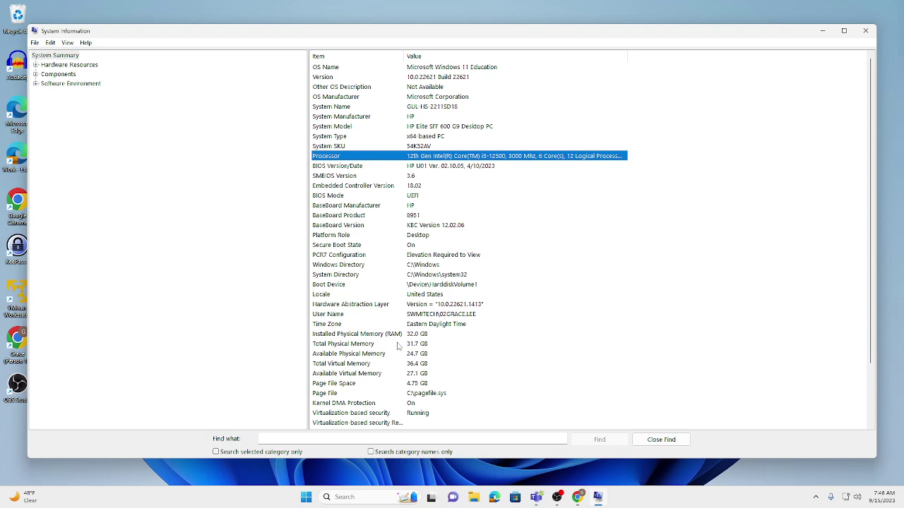
click(433, 337)
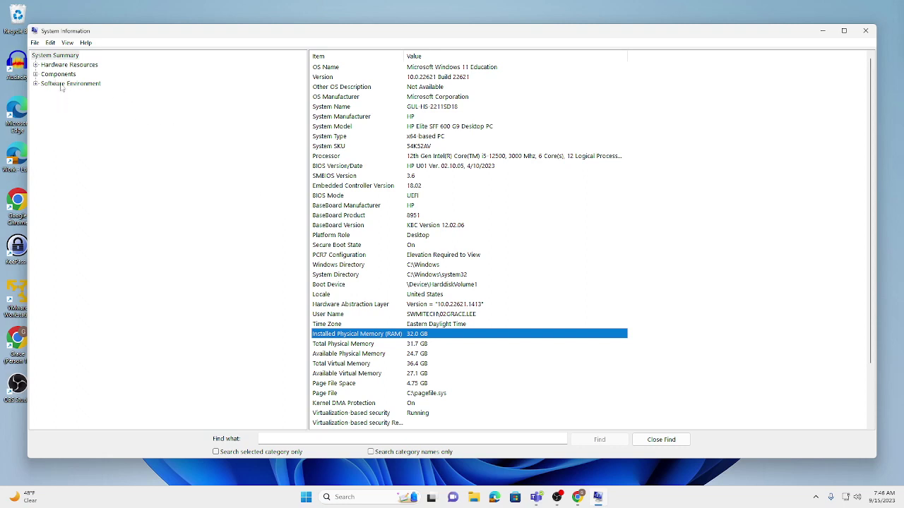
Expand Components and Storage and view the Drives entry to check the C: drive's size and free space
click(36, 74)
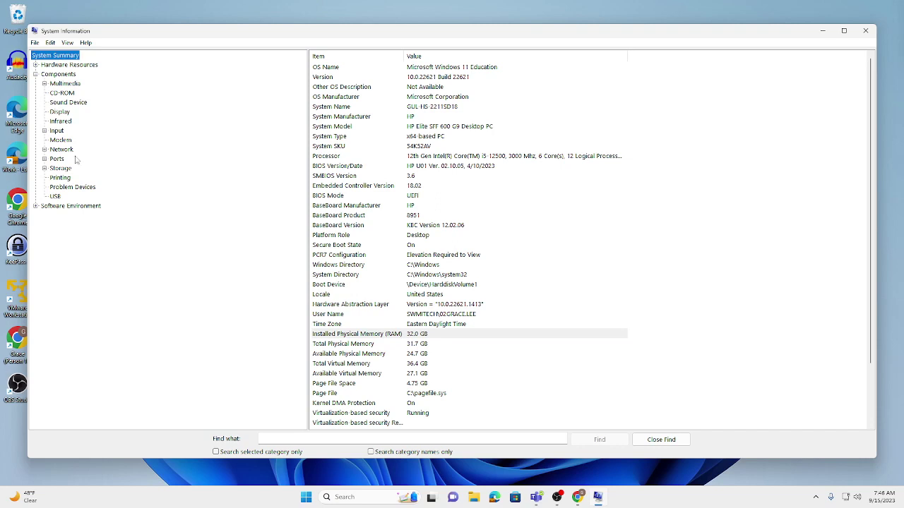
click(44, 169)
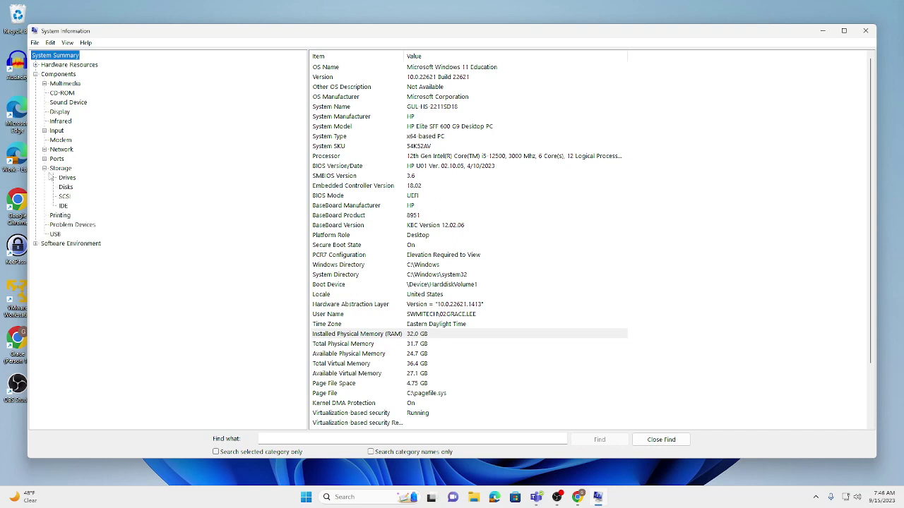
click(67, 178)
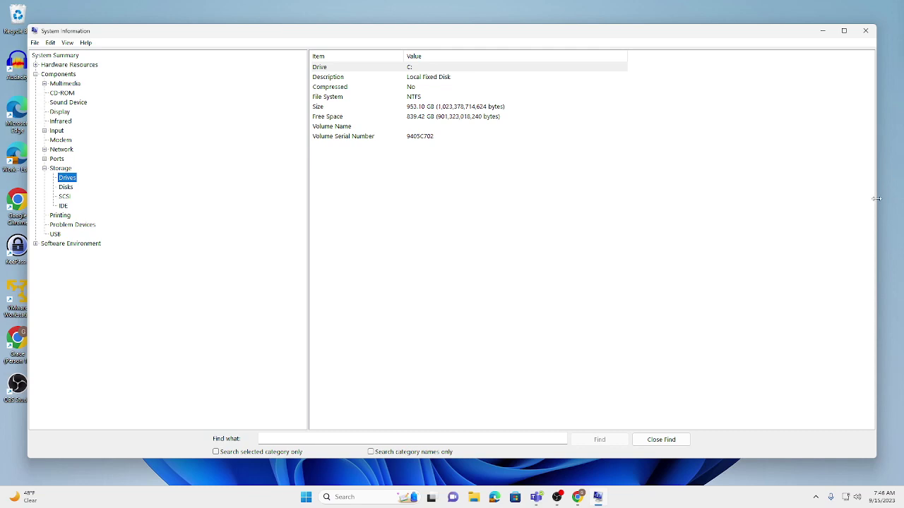
Shrink the System Information window in width and height and move it off this screen to the adjacent monitor
drag(875, 203, 330, 289)
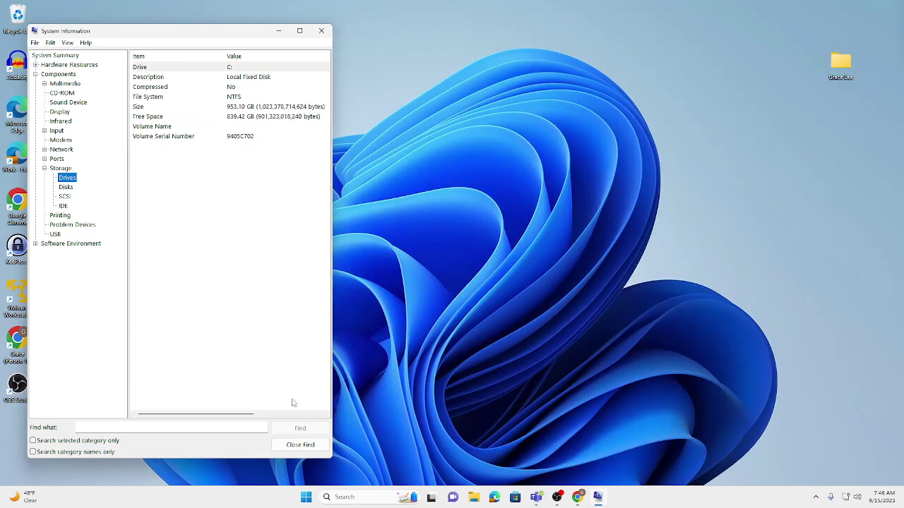
drag(256, 458, 230, 229)
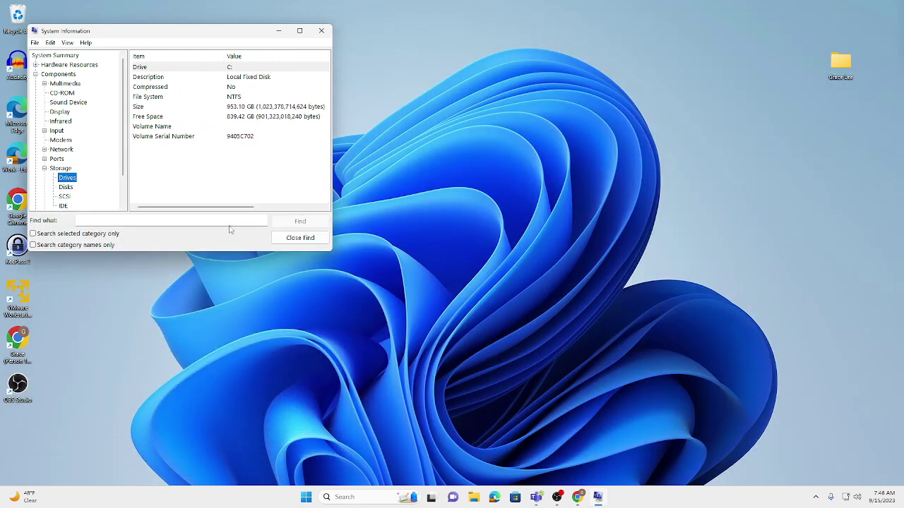
drag(214, 32, 903, 93)
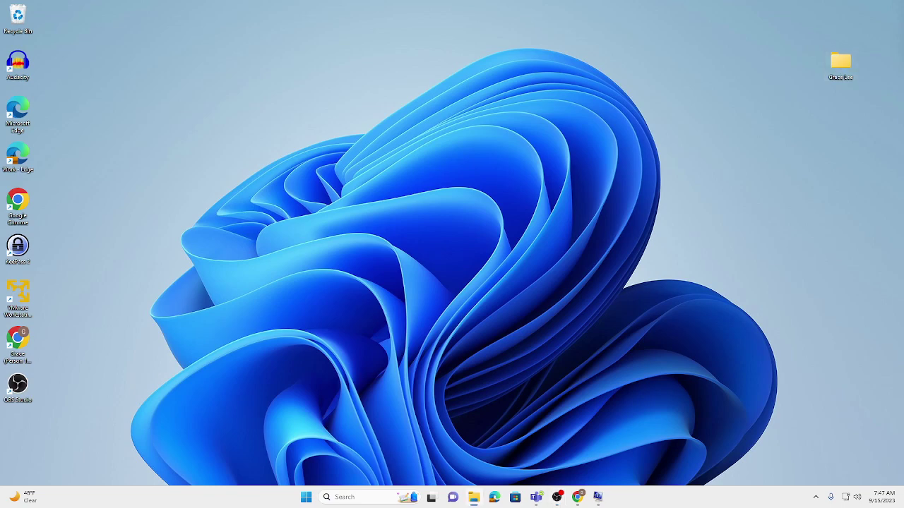
Bring the file manager window onto this screen and open the Linux Vlog OS folder inside Virtual Machines
drag(903, 153, 403, 68)
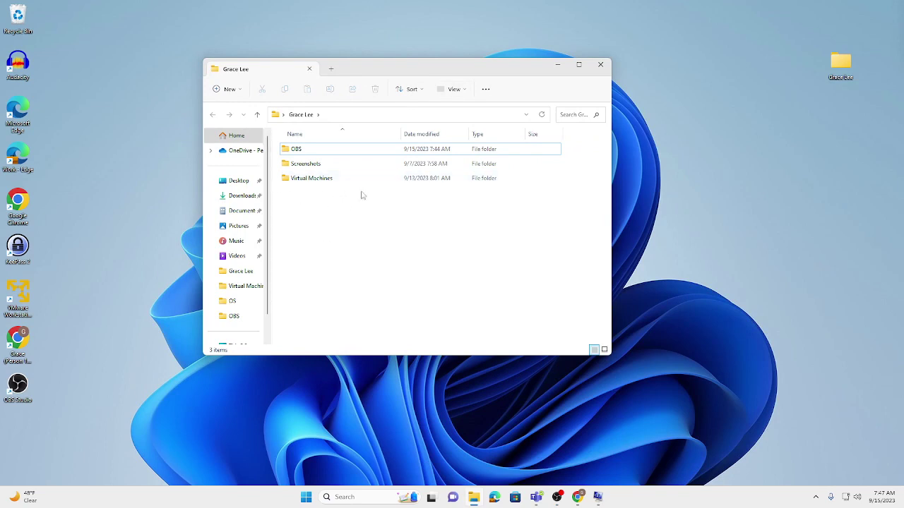
double_click(295, 178)
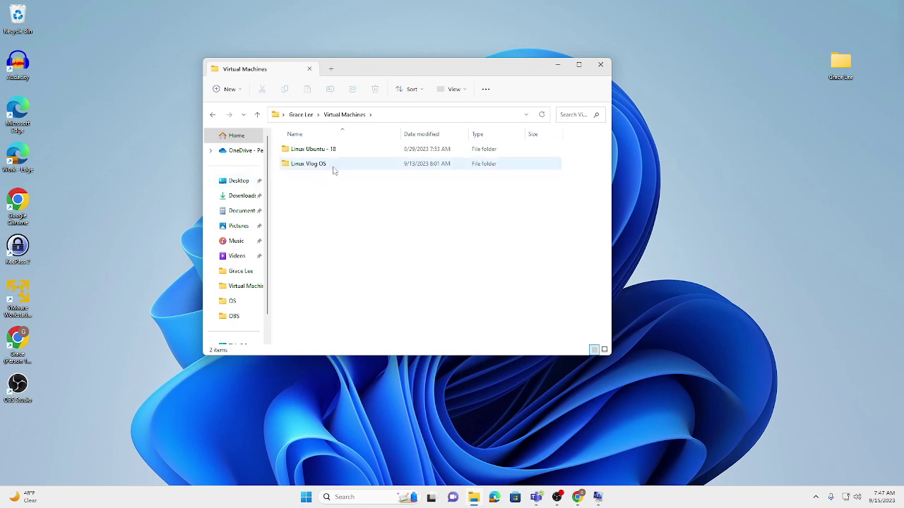
mouse_move(330, 171)
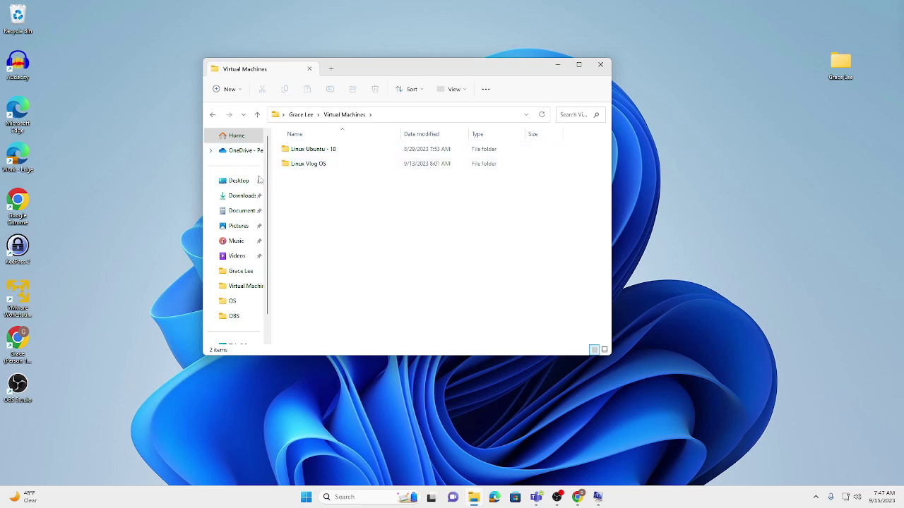
double_click(337, 164)
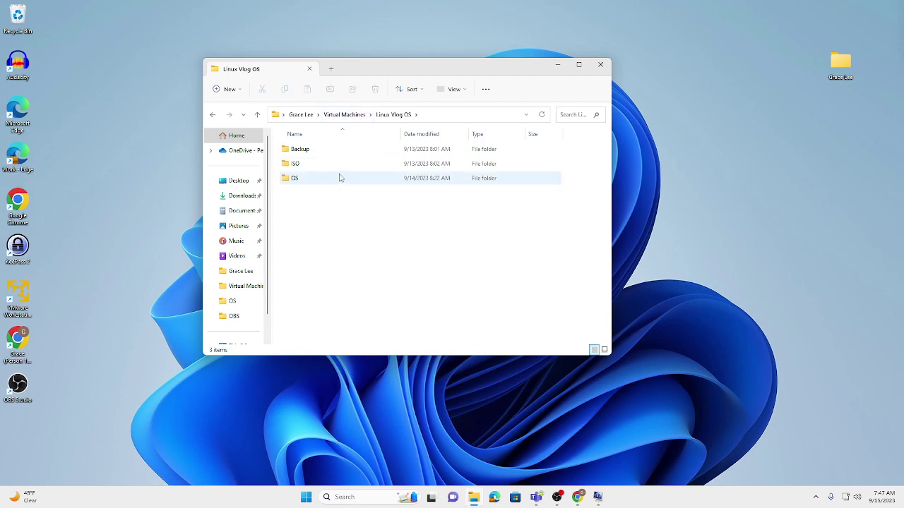
Look inside the OS subfolder of Linux Vlog OS and open the neighbouring ISO folder
mouse_move(339, 178)
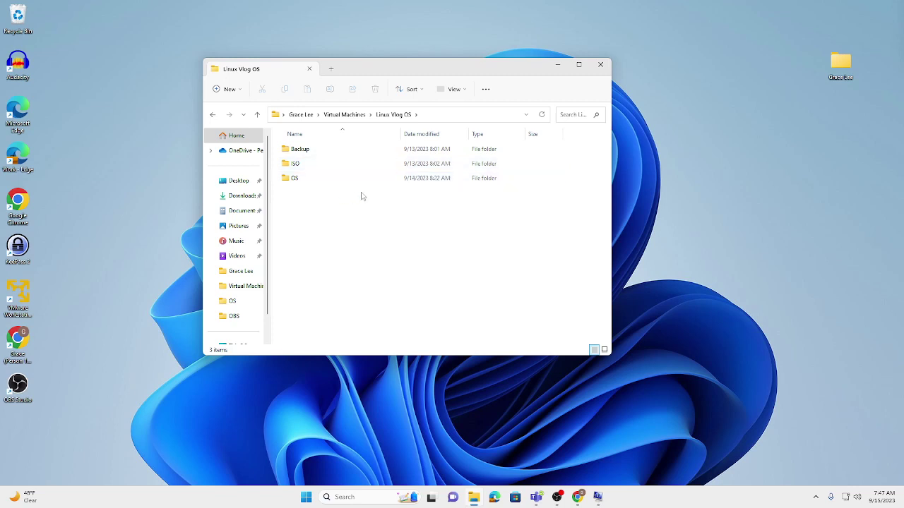
double_click(339, 186)
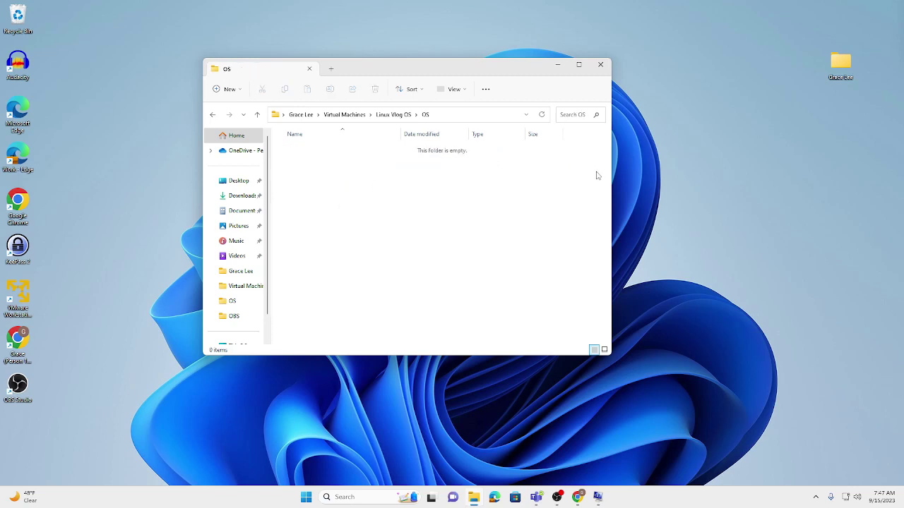
click(406, 118)
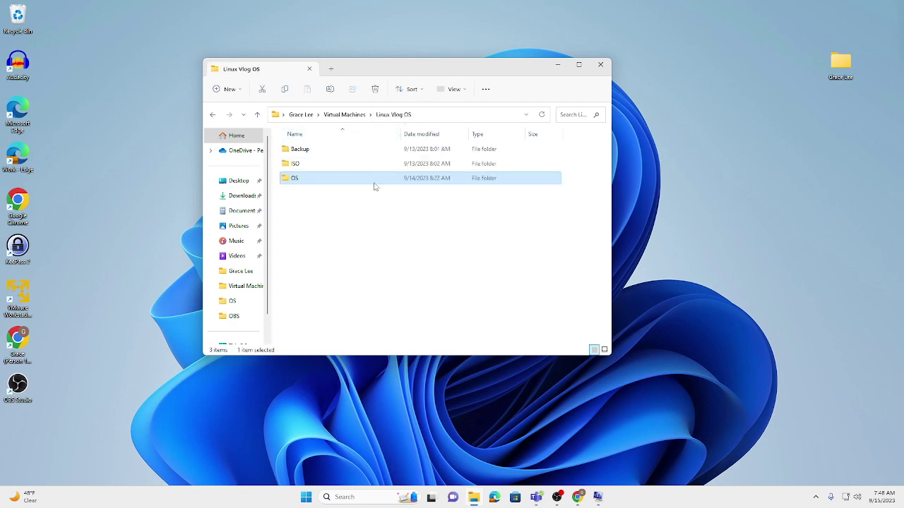
double_click(295, 164)
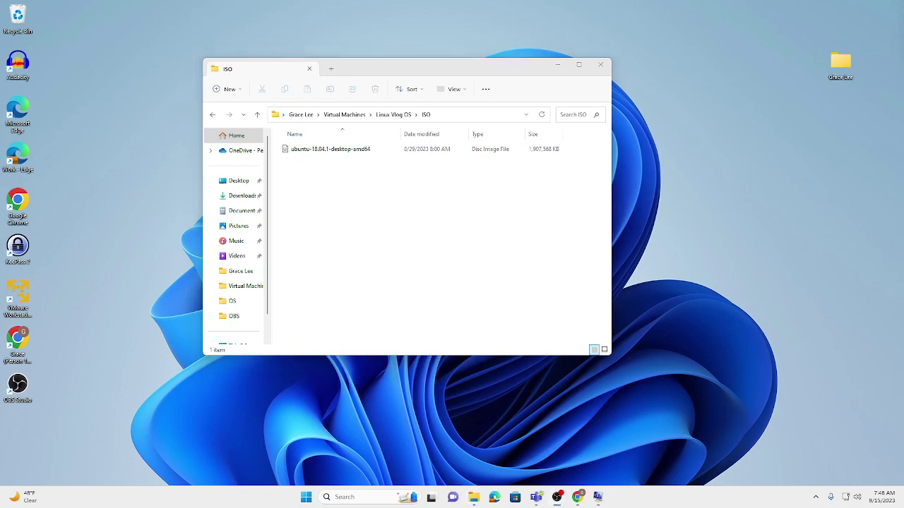
Bring the Chrome window onto this screen, widen it, and browse the popular distributions on linux.org's Download Linux page
drag(903, 50, 422, 49)
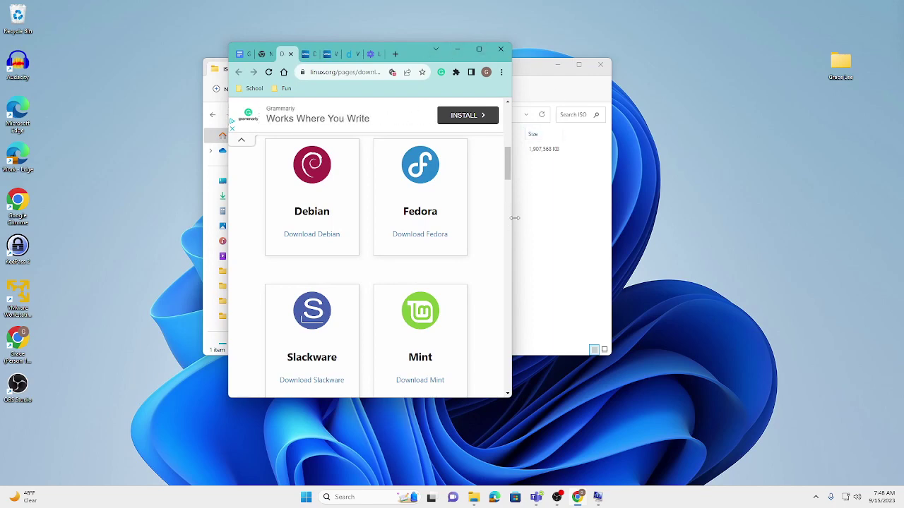
drag(516, 218, 735, 219)
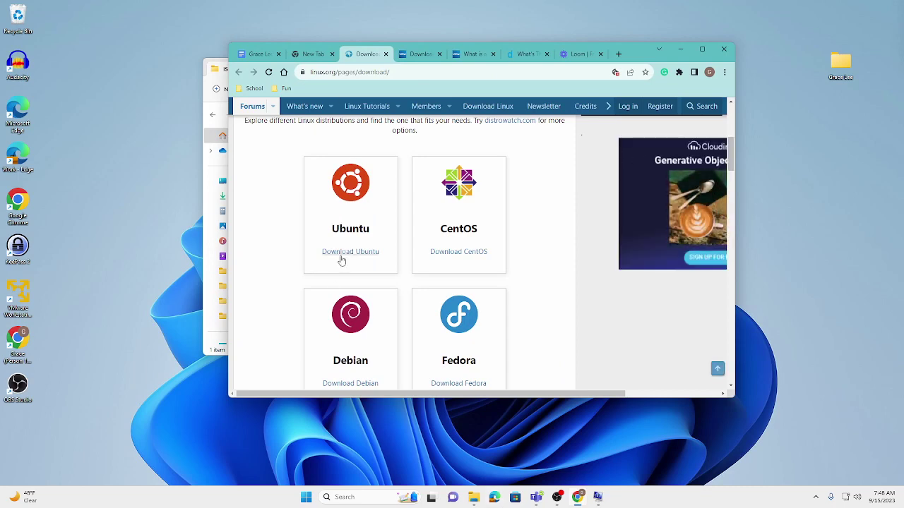
scroll(341, 258, up, 2)
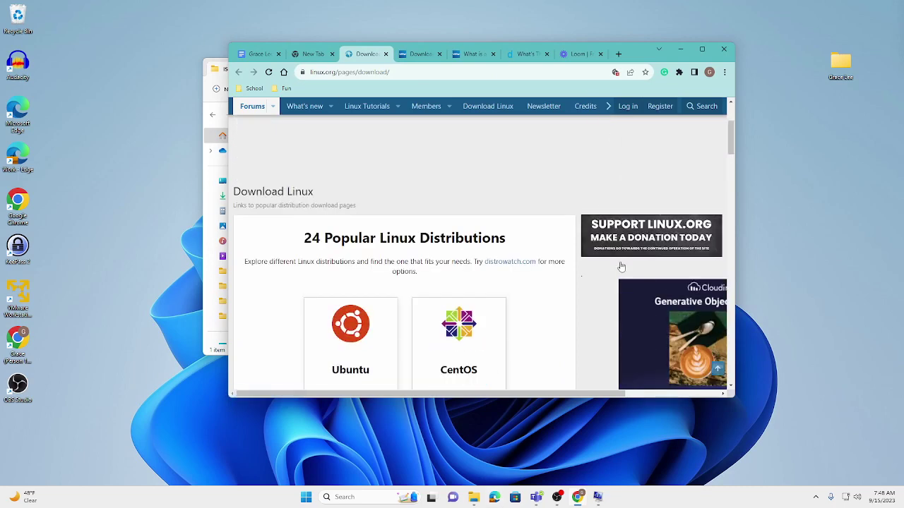
scroll(436, 226, down, 2)
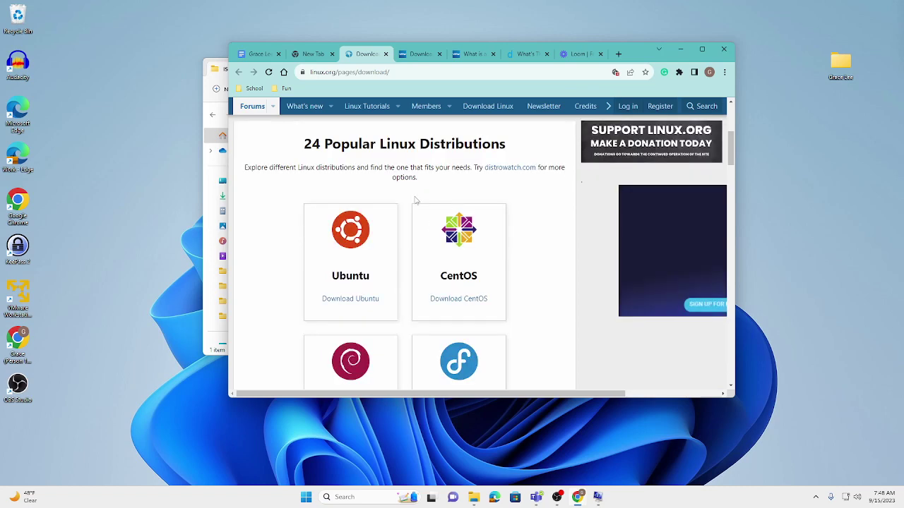
scroll(417, 200, down, 1)
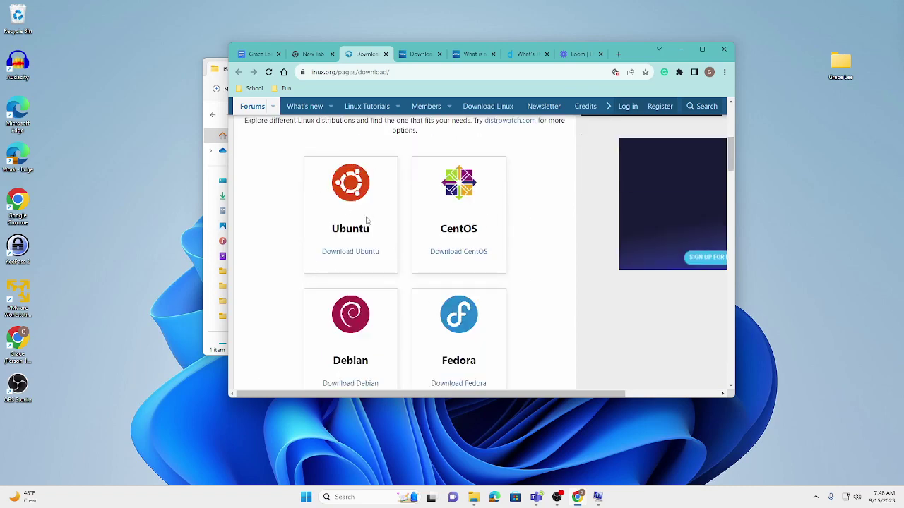
scroll(366, 221, down, 5)
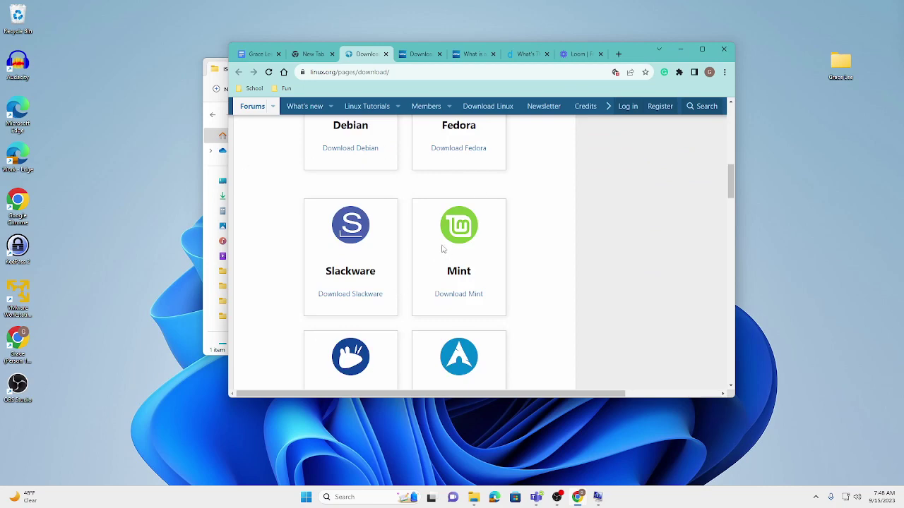
scroll(434, 262, down, 5)
scroll(427, 271, down, 4)
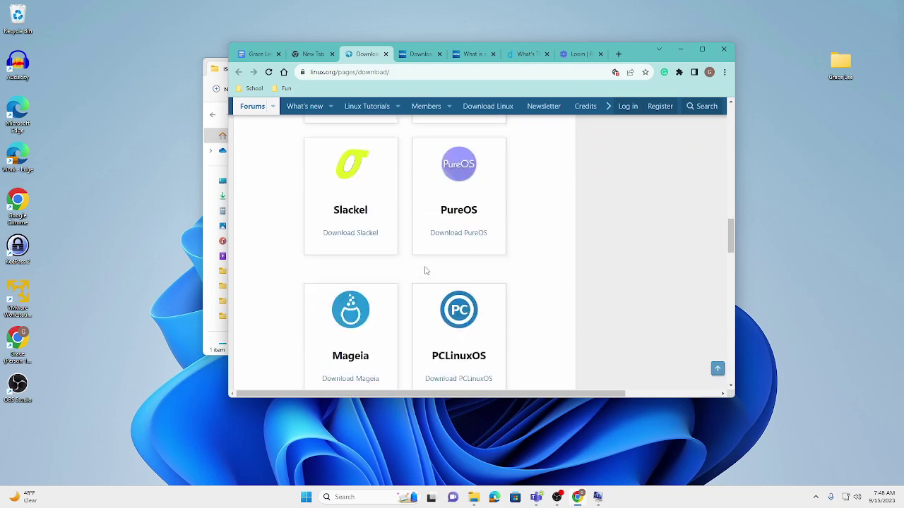
scroll(426, 271, up, 8)
scroll(426, 270, up, 3)
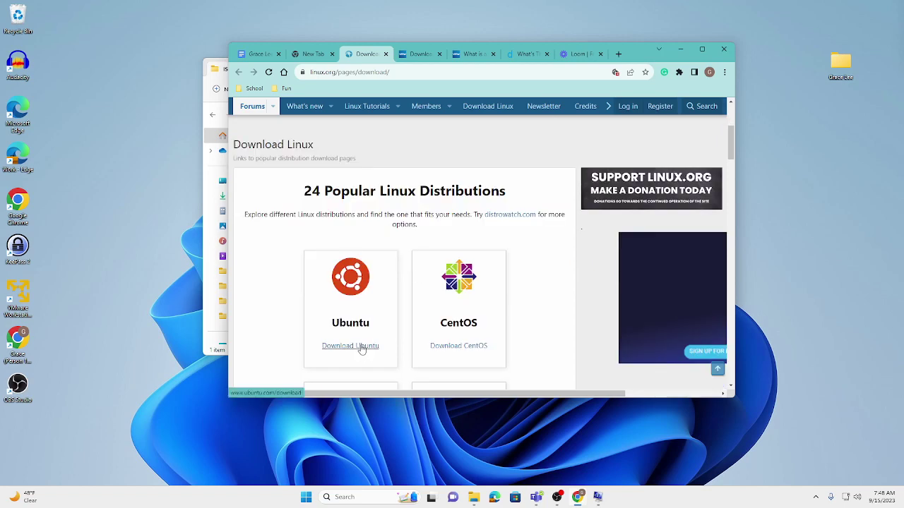
Follow the Ubuntu download link and open the Ubuntu Desktop download page
click(365, 346)
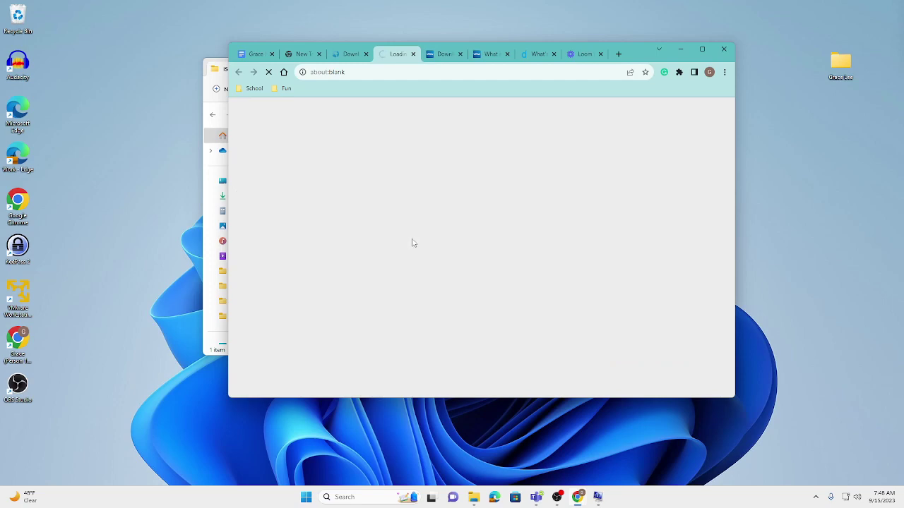
scroll(407, 283, down, 3)
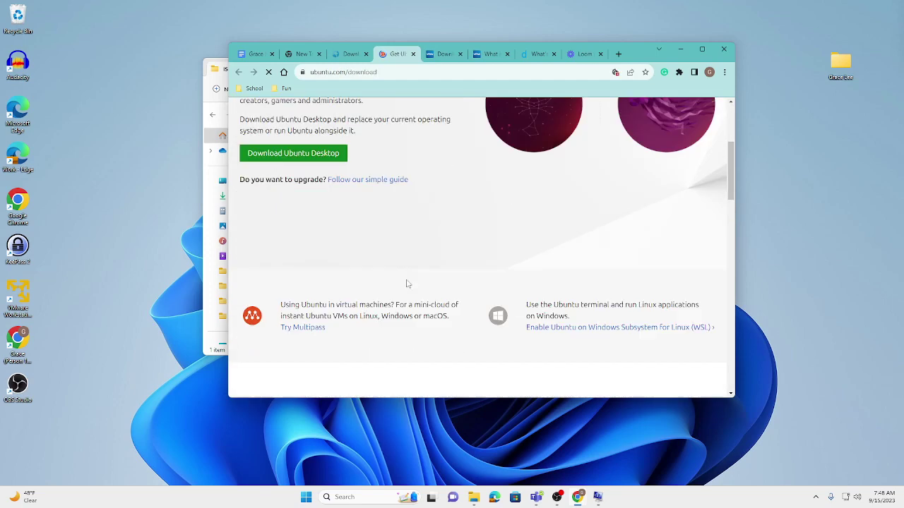
scroll(407, 283, up, 2)
click(341, 296)
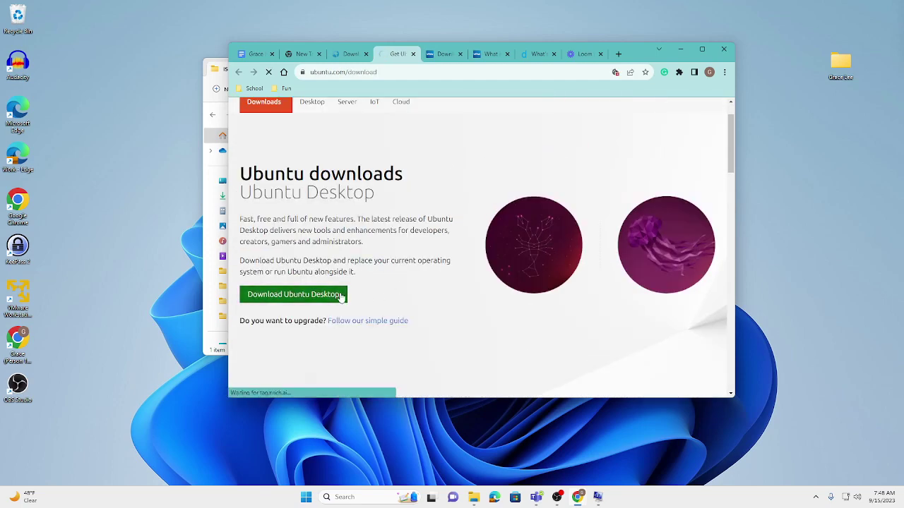
Review the Ubuntu 22.04.3 LTS system requirements and the Ubuntu 23.04 section, and minimise the browser window
scroll(426, 276, down, 4)
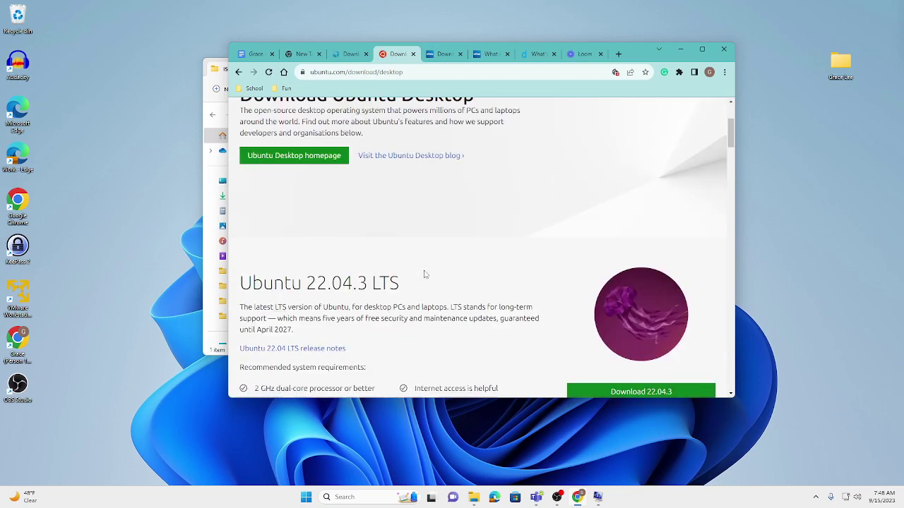
scroll(426, 276, up, 1)
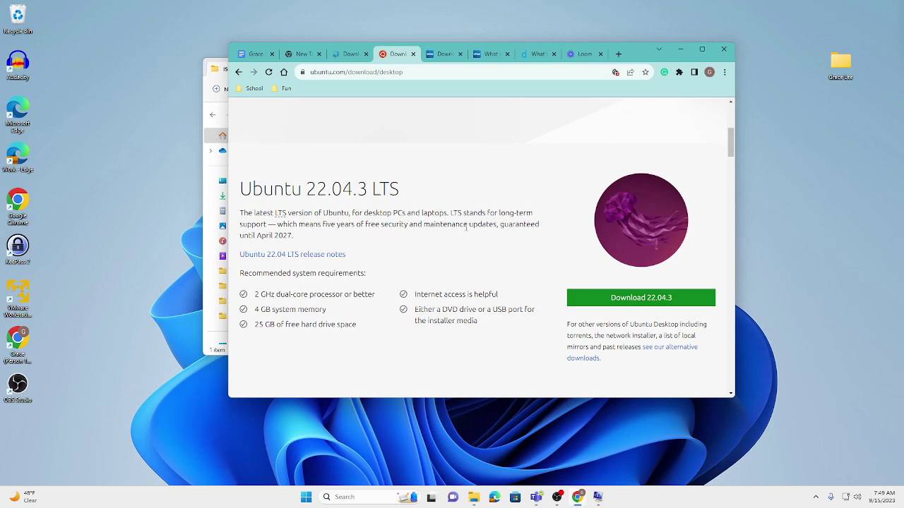
scroll(484, 182, down, 3)
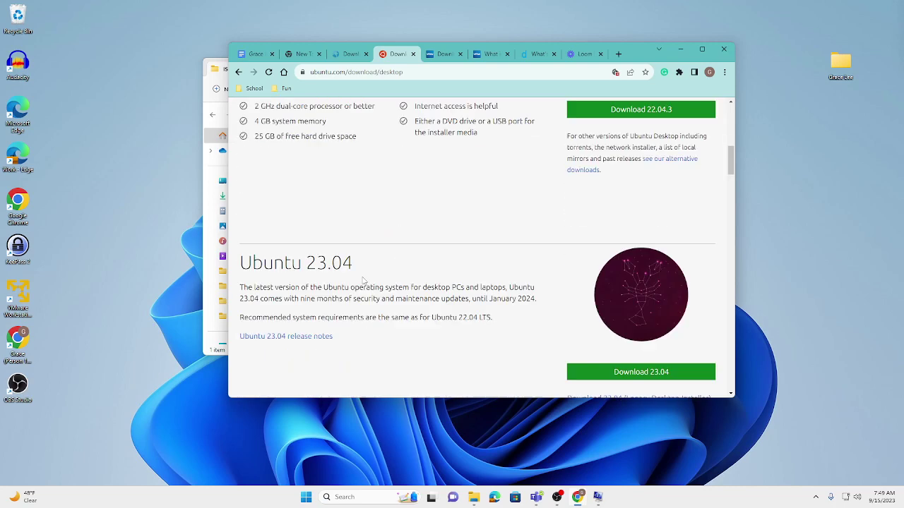
scroll(362, 271, up, 3)
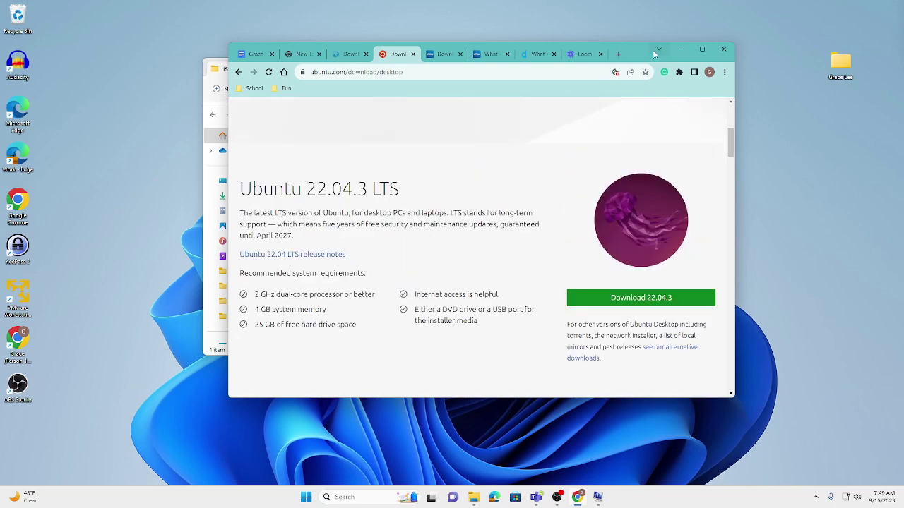
click(680, 49)
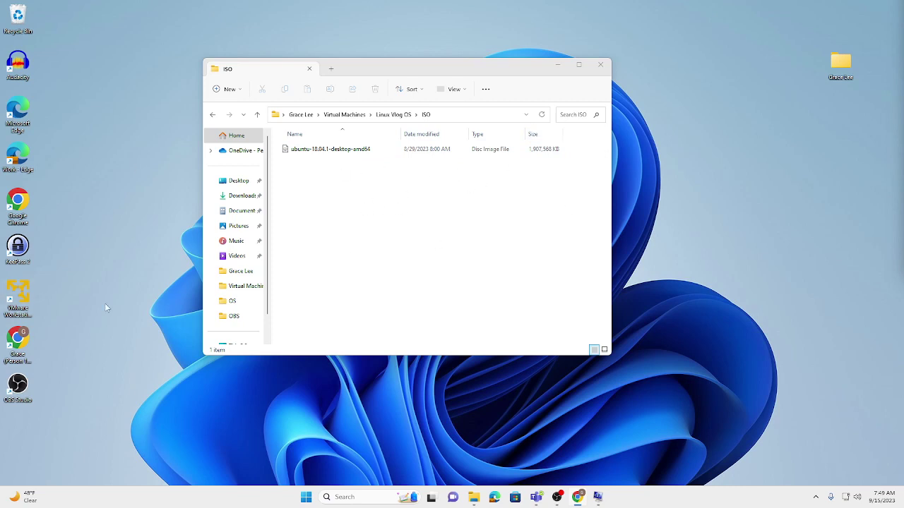
Look inside the Backup subfolder of the Linux Vlog OS folder
click(381, 115)
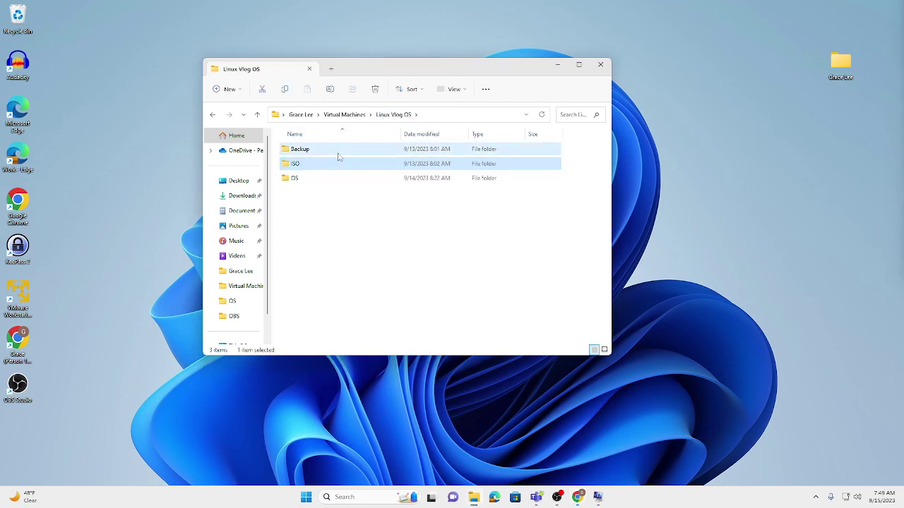
double_click(338, 152)
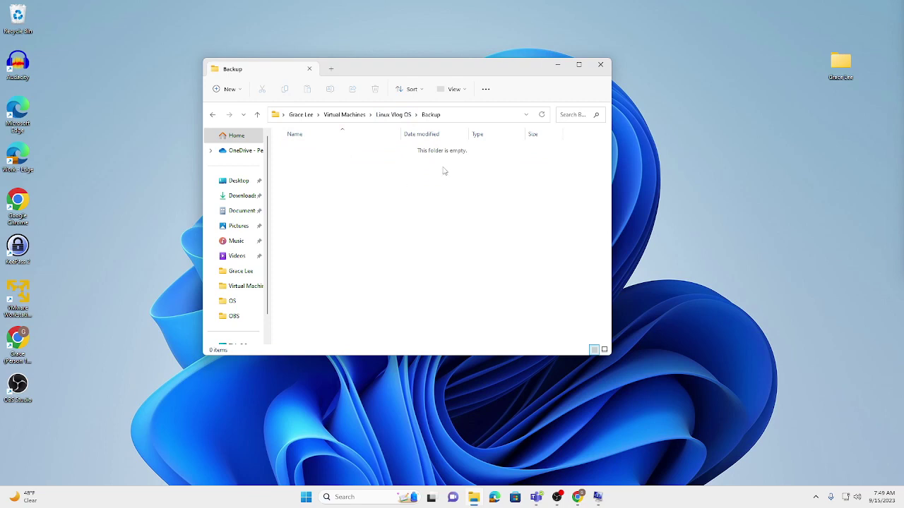
click(399, 118)
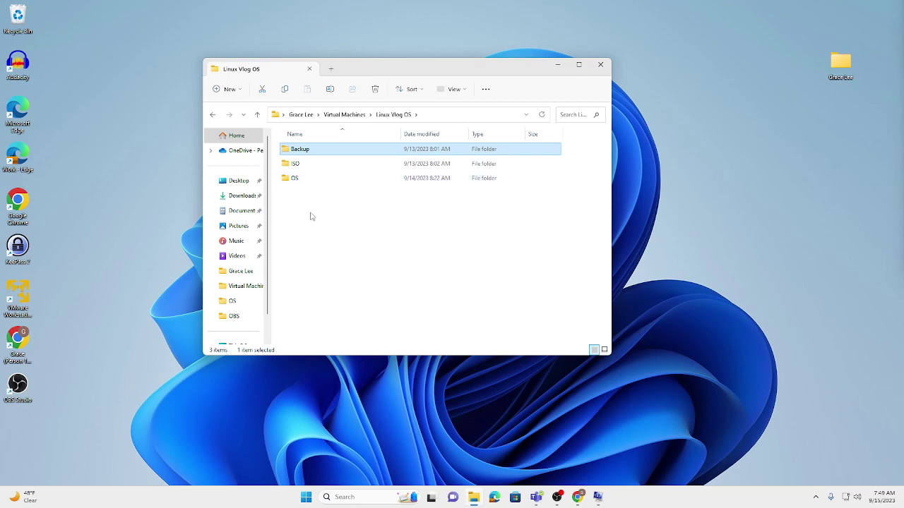
double_click(392, 149)
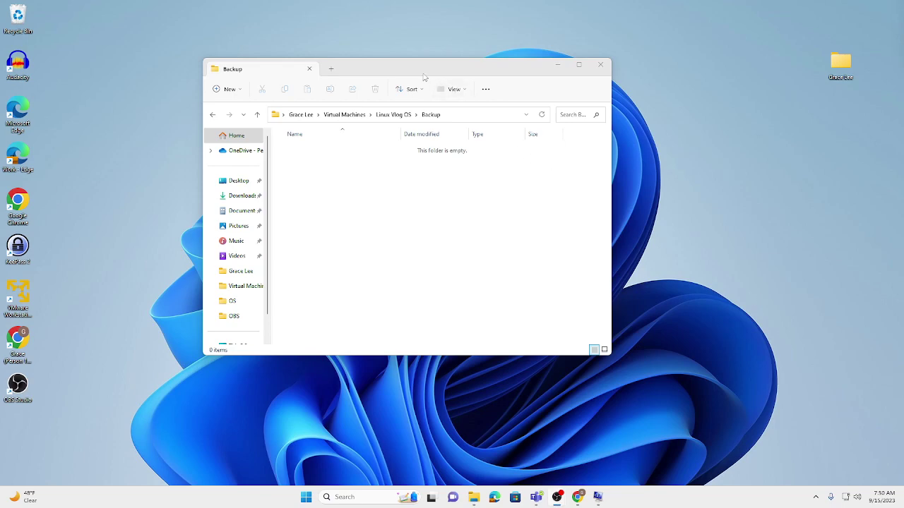
Move the folder window off this screen, launch VMware Workstation 17 Player, and place its window near the middle of the desktop
drag(410, 68, 903, 149)
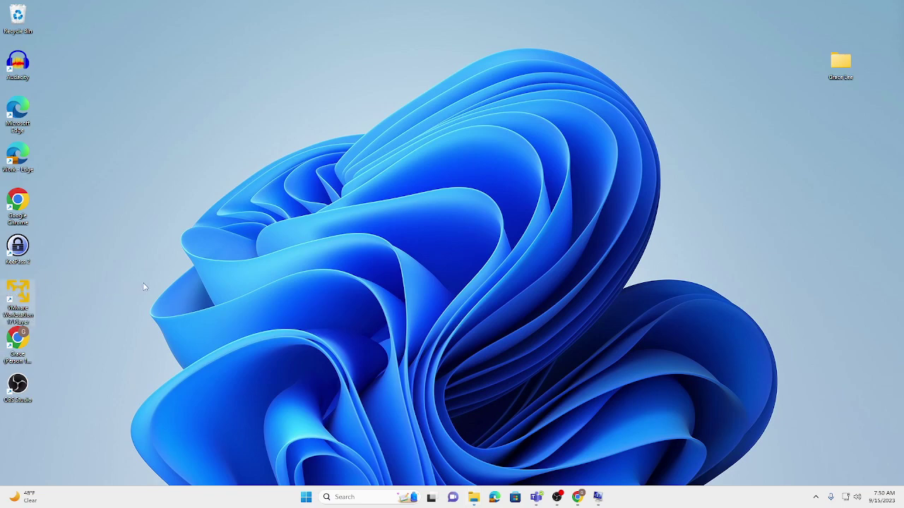
key(Return)
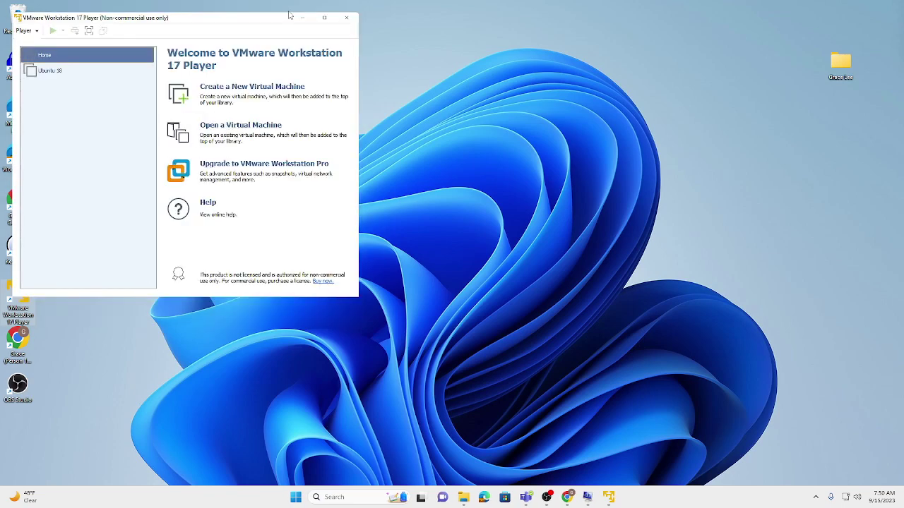
drag(267, 19, 499, 74)
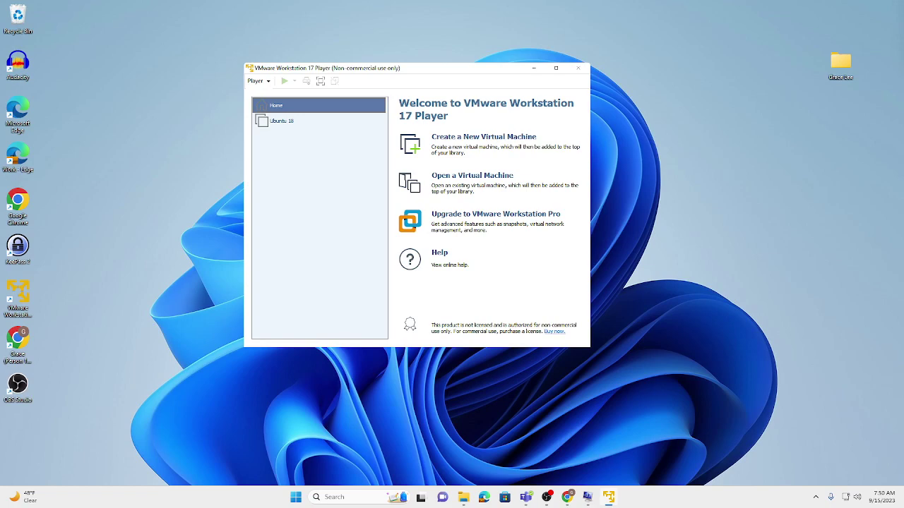
Review VMware's Workstation 17 Player web page and its Windows and Linux download options, and move the browser off this screen
click(554, 331)
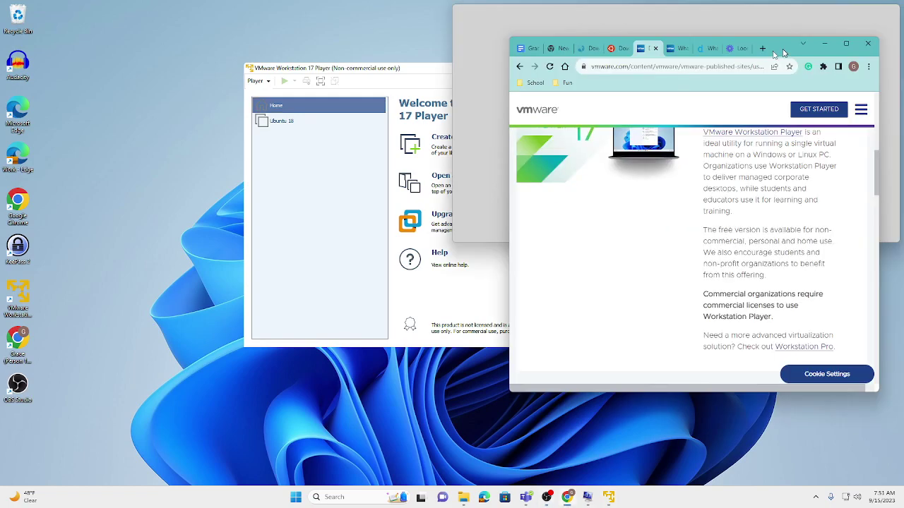
scroll(372, 277, up, 2)
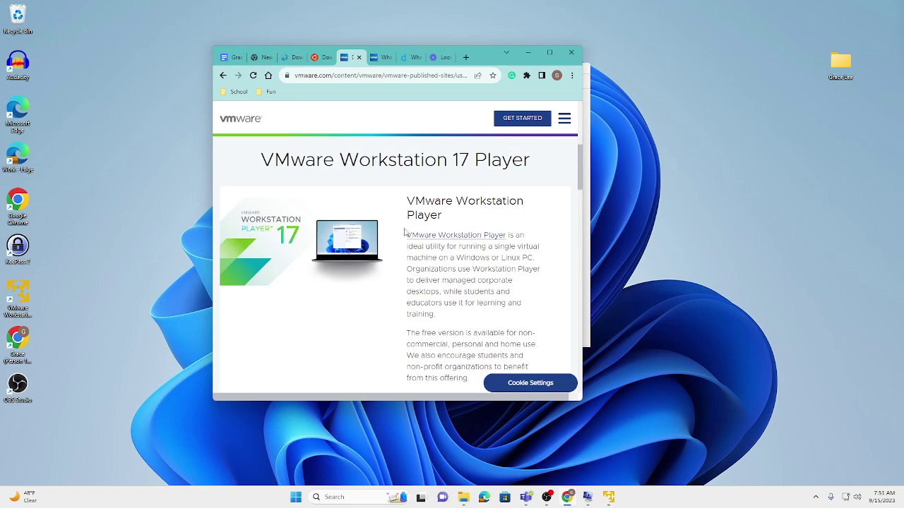
scroll(389, 226, down, 5)
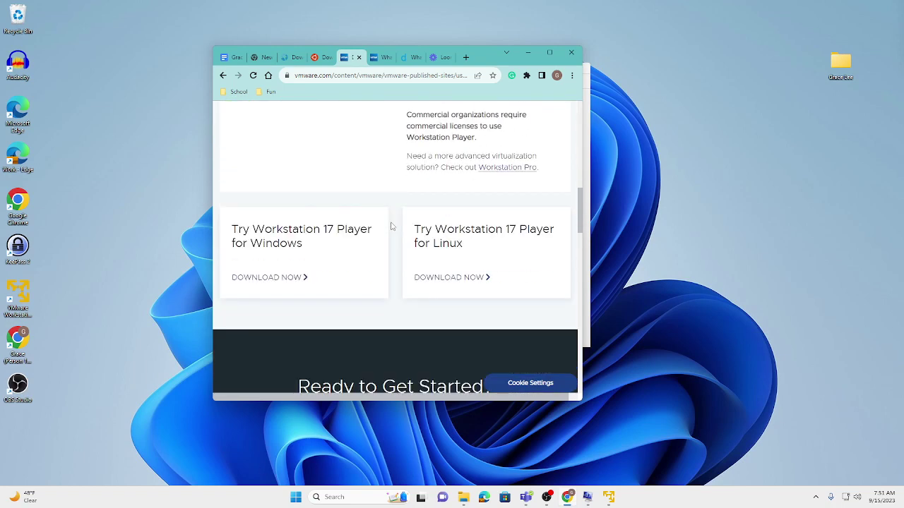
scroll(392, 226, up, 1)
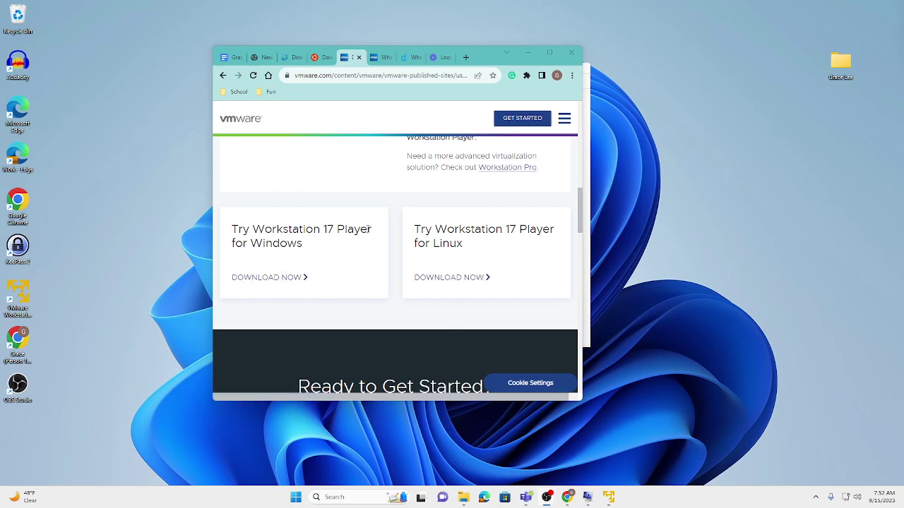
drag(486, 48, 903, 156)
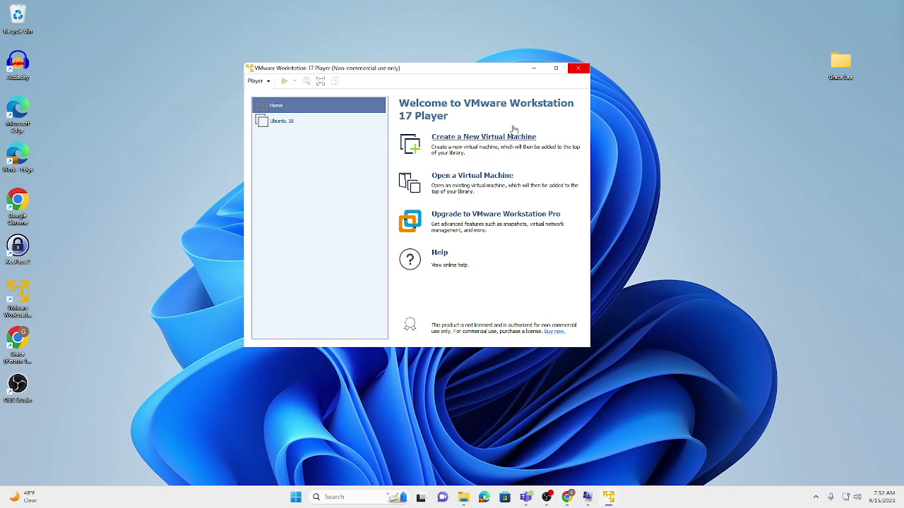
Start a new virtual machine using the ubuntu-18.04.1-desktop-amd64 image from the ISO folder in Linux Vlog OS, and continue to the Easy Install information
click(510, 148)
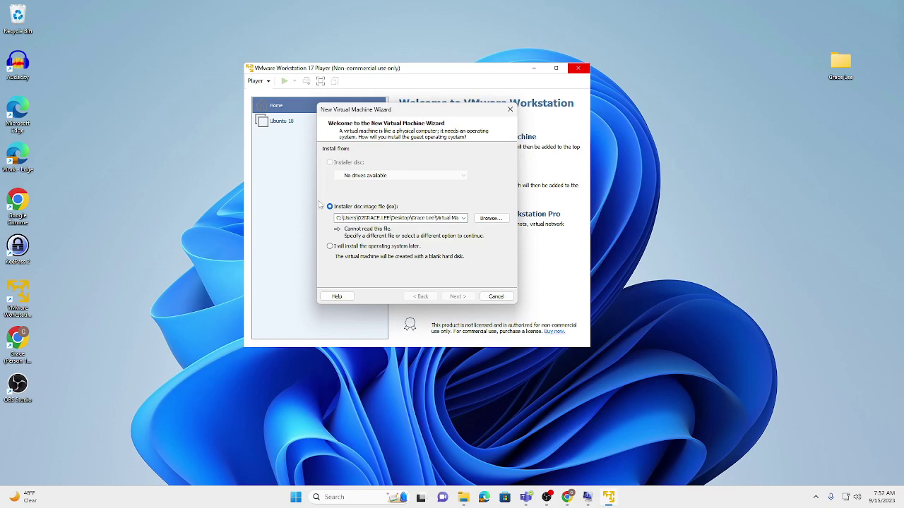
click(490, 218)
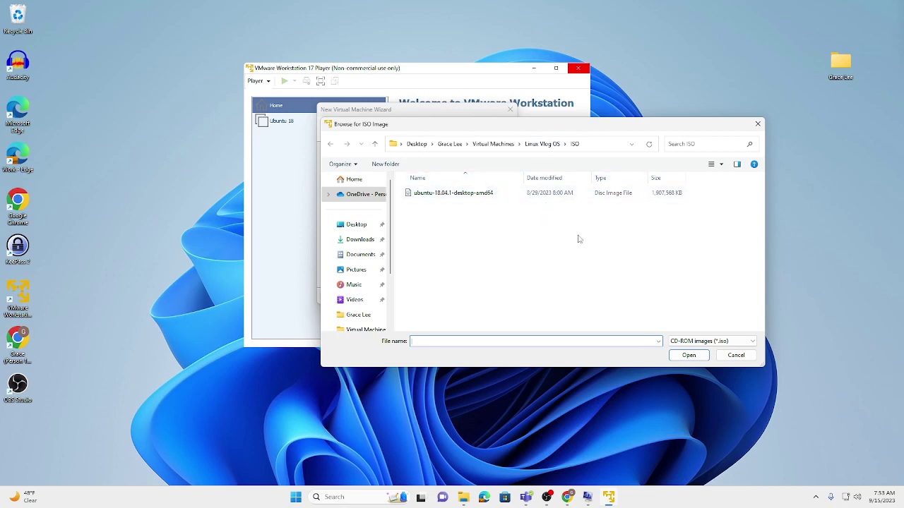
click(447, 146)
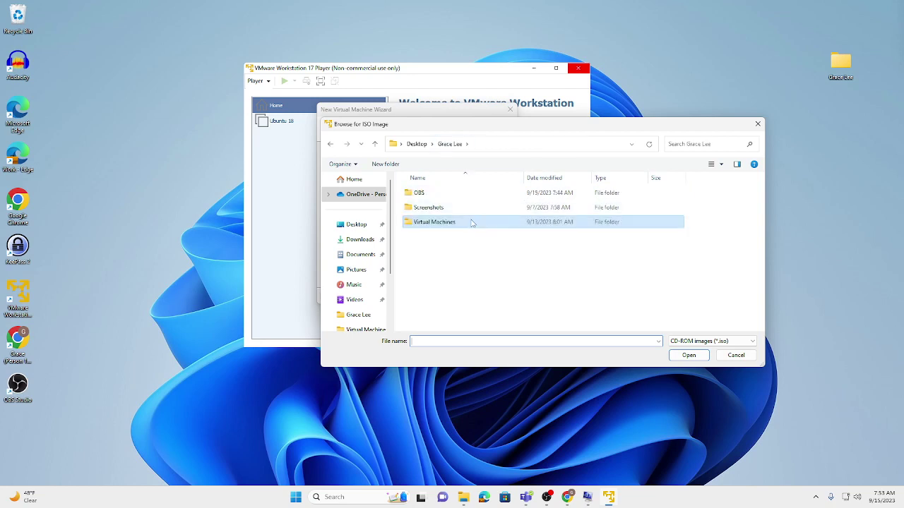
double_click(473, 223)
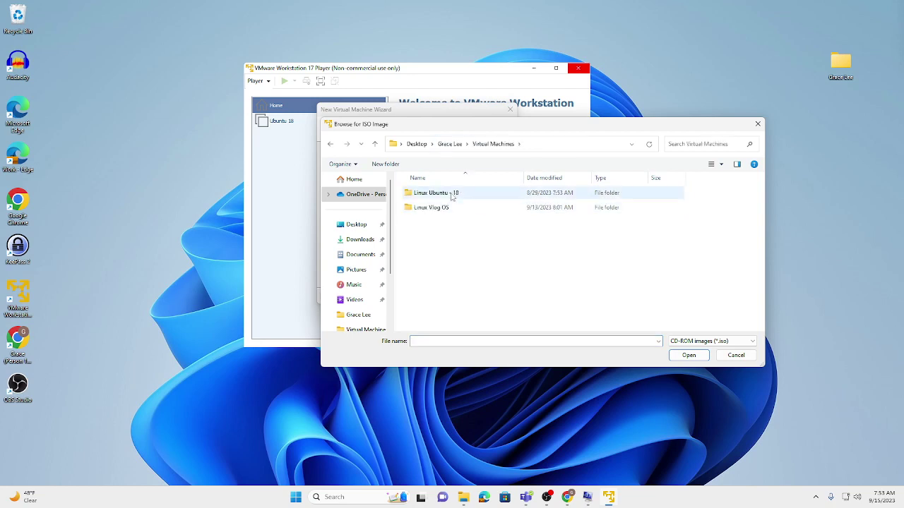
double_click(448, 208)
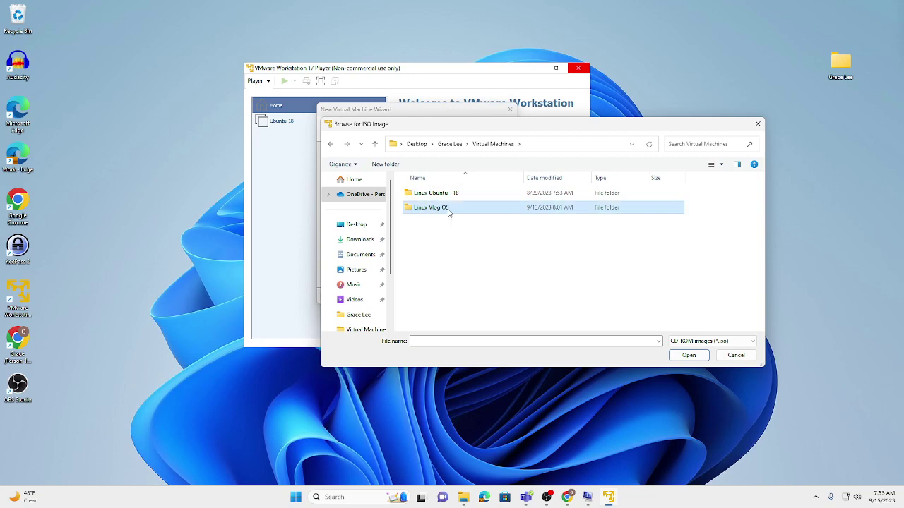
double_click(447, 210)
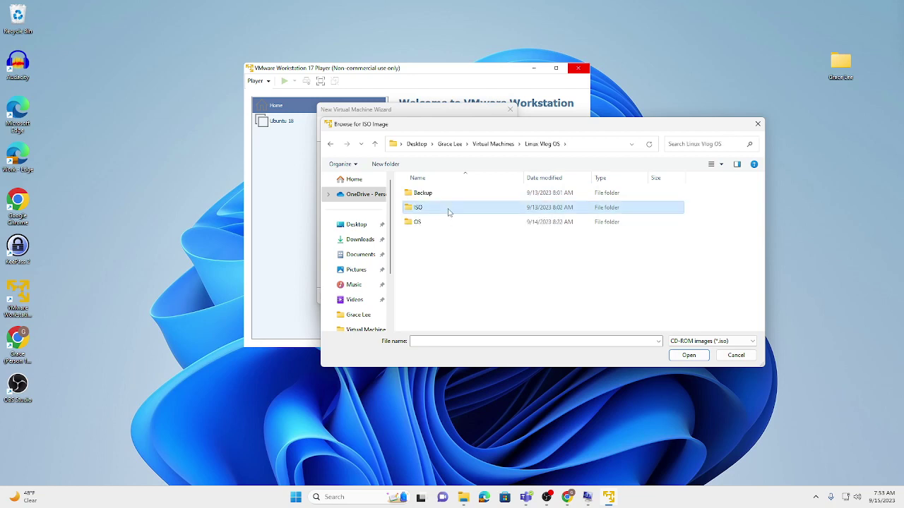
click(471, 194)
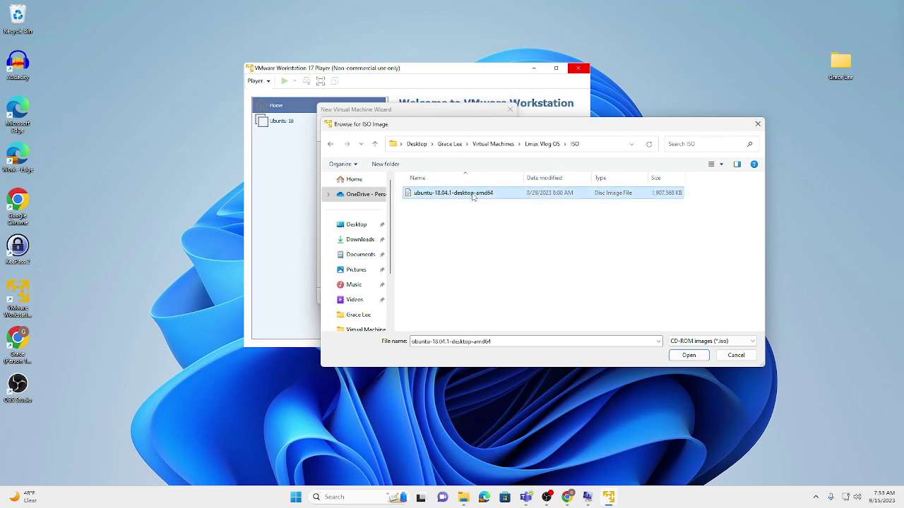
click(688, 355)
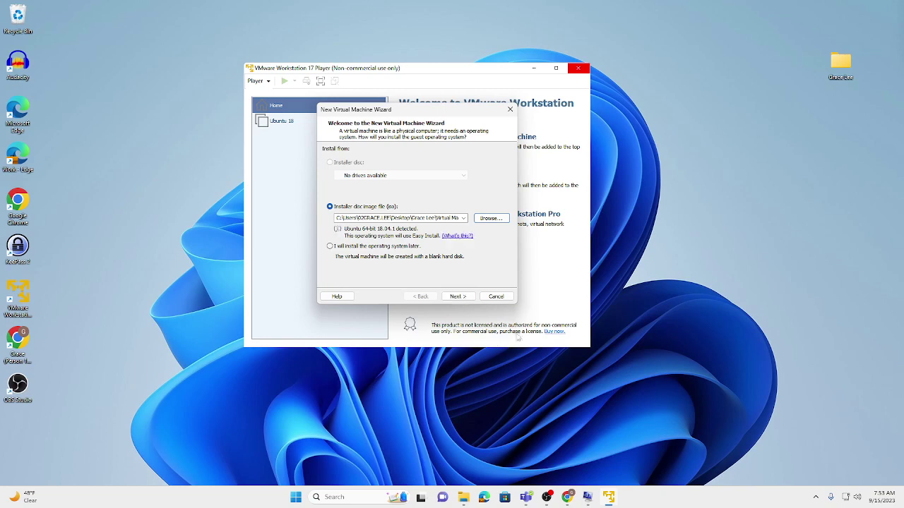
click(456, 297)
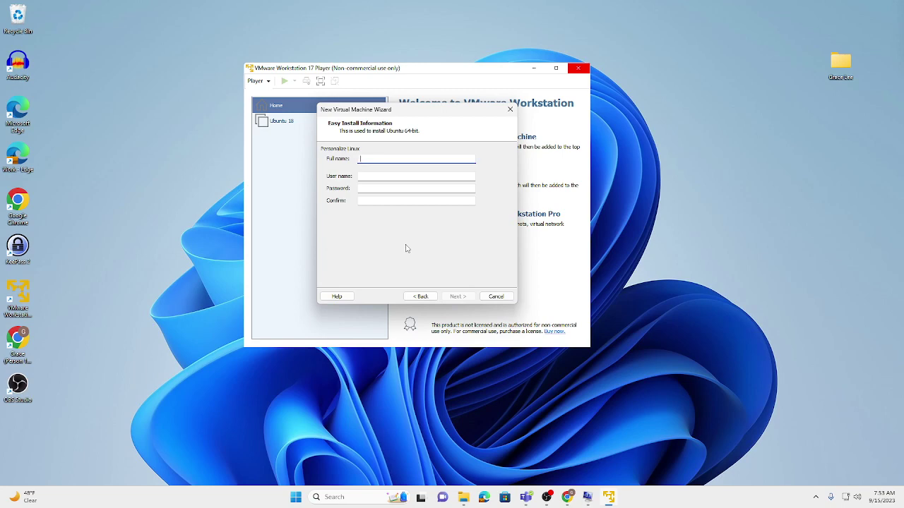
Fill in the Easy Install details with full name Ubuntu Vlog, a user name, and the account password with its confirmation, and submit them
text(Vlog)
click(369, 179)
text(Gree)
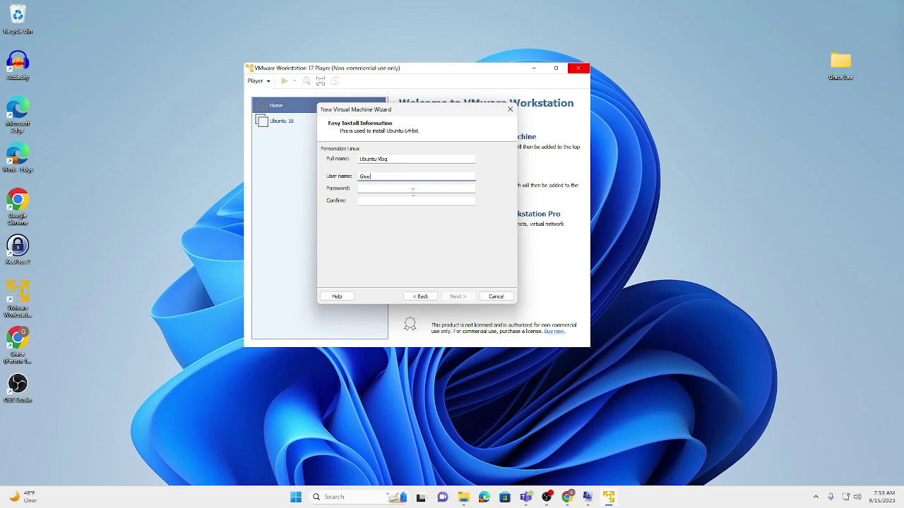
click(405, 189)
text(••••)
click(408, 202)
text(••••)
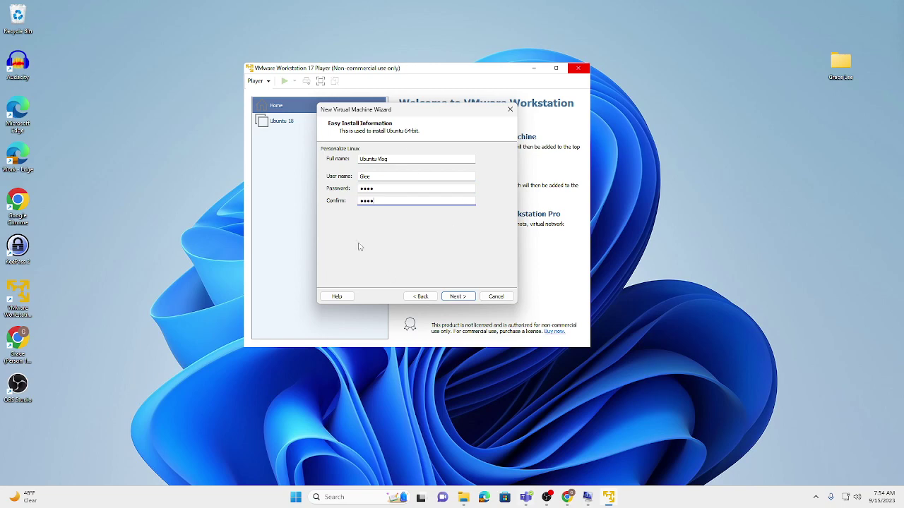
click(449, 295)
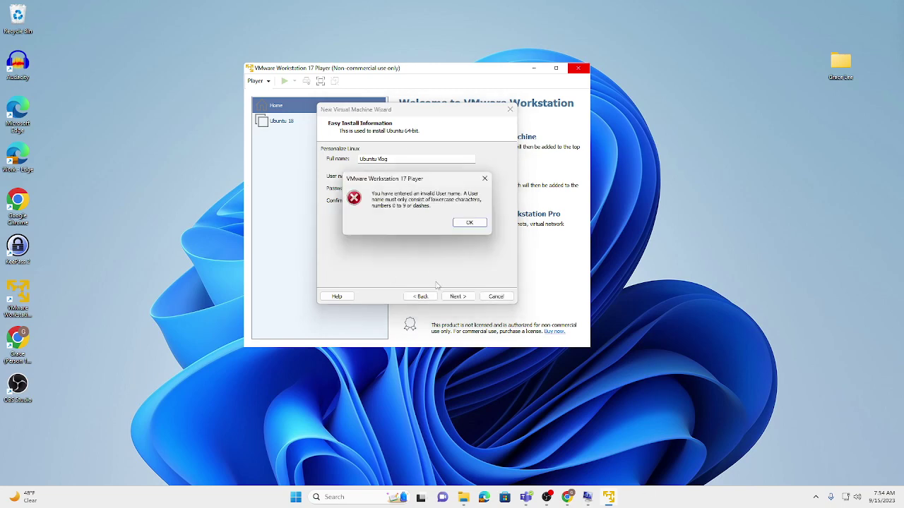
Dismiss the error, re-enter the user name in all lowercase letters, and continue to the virtual machine naming page
click(468, 223)
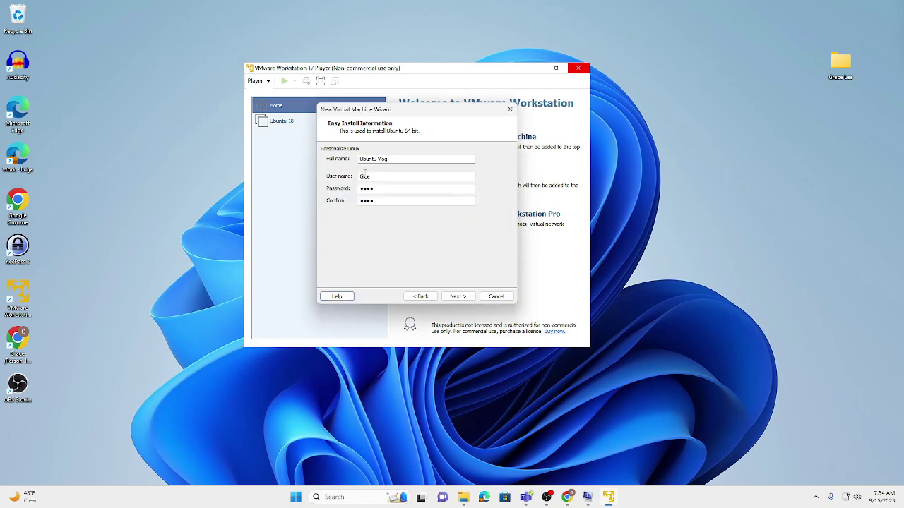
double_click(378, 177)
text(glee)
click(450, 298)
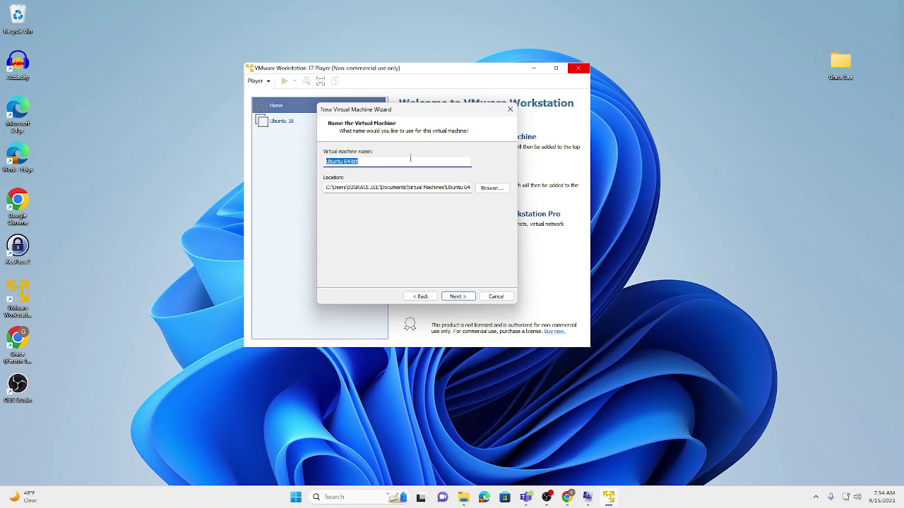
Name the virtual machine Ubuntu Vlog and set its location to the OS folder inside Virtual Machines > Linux Vlog OS
text(U)
click(493, 191)
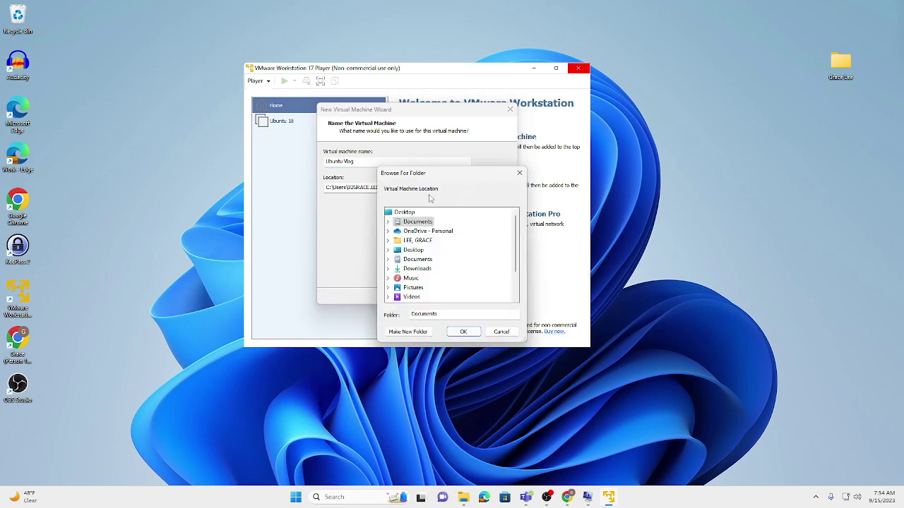
click(400, 212)
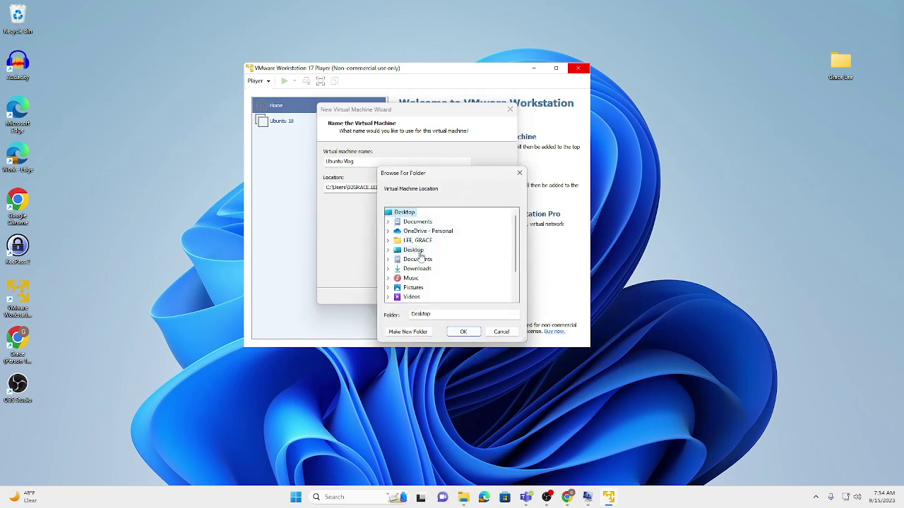
click(423, 241)
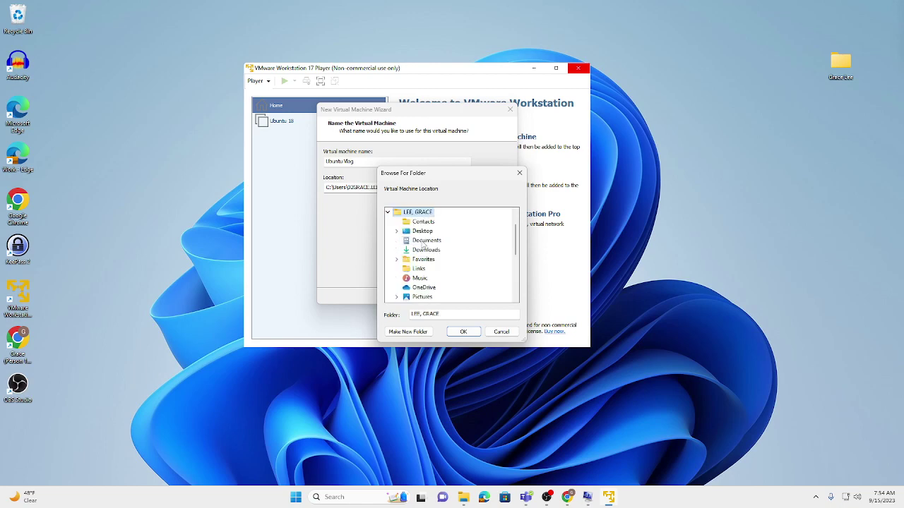
scroll(424, 259, down, 4)
scroll(425, 259, up, 3)
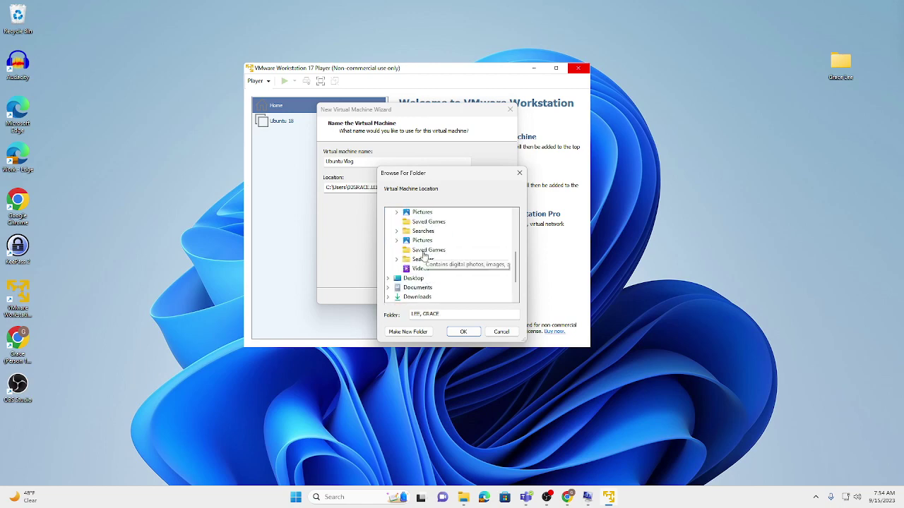
scroll(424, 259, down, 3)
click(422, 297)
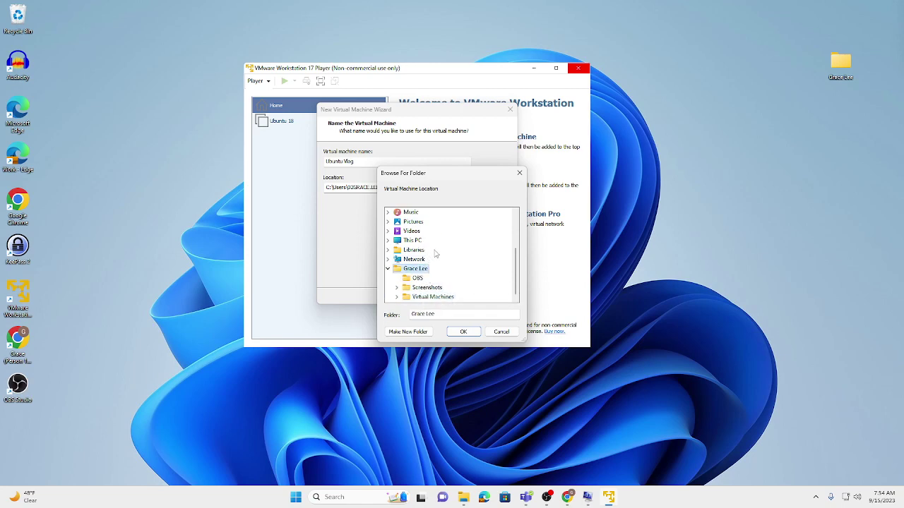
click(434, 298)
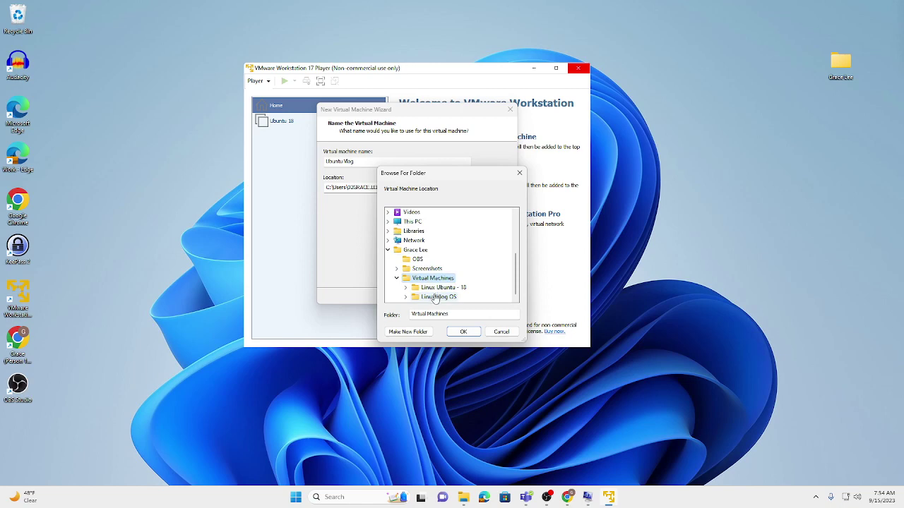
click(434, 297)
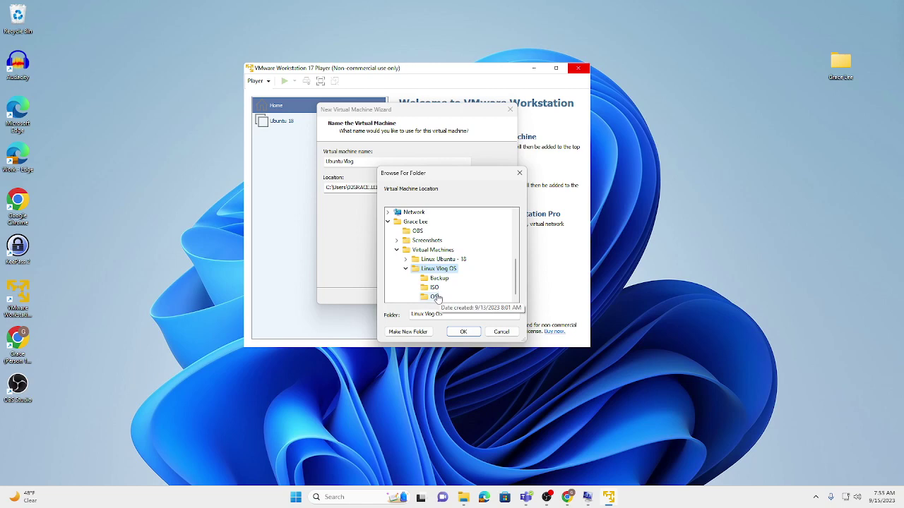
click(436, 297)
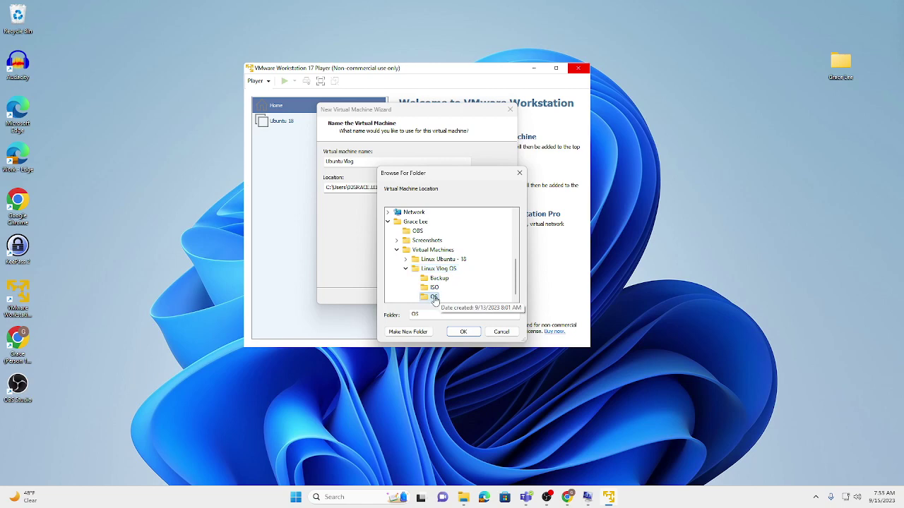
click(463, 332)
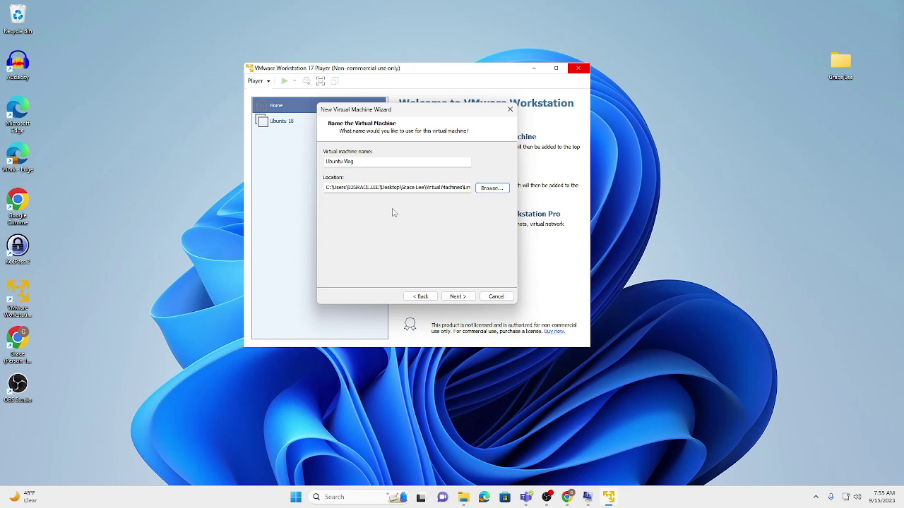
Set the virtual machine's maximum disk size to 60 GB, split into multiple files, and continue to the settings summary
click(457, 296)
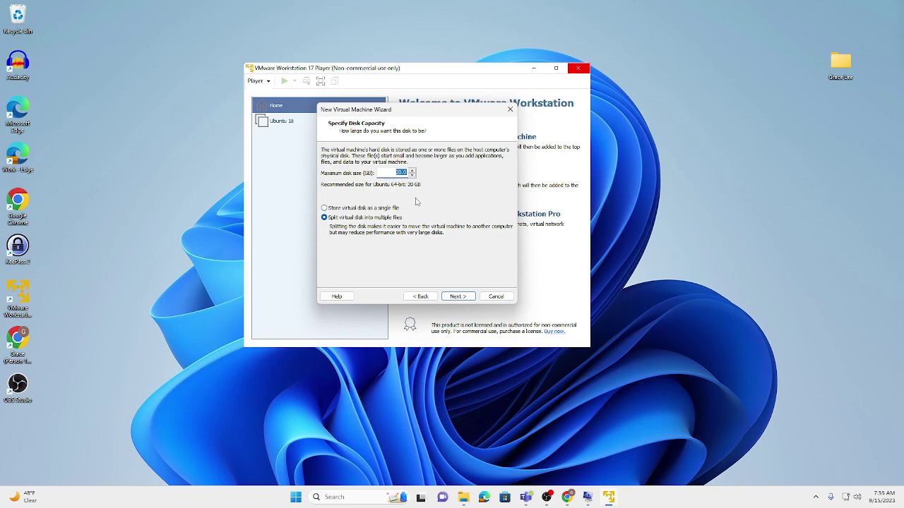
text(60)
click(459, 297)
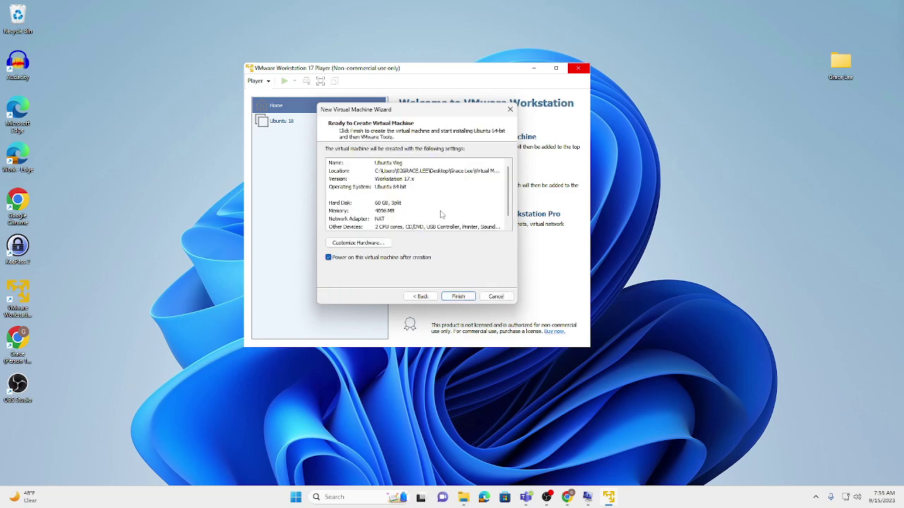
Customize the virtual machine's hardware by allocating 8192 MB of memory, and return to the settings summary
click(374, 244)
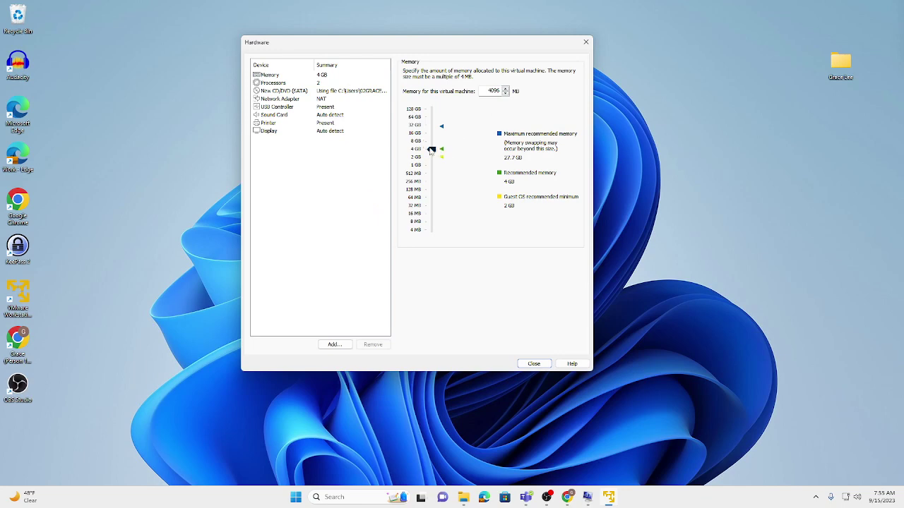
drag(431, 149, 436, 144)
drag(503, 91, 482, 92)
text(8191)
key(Return)
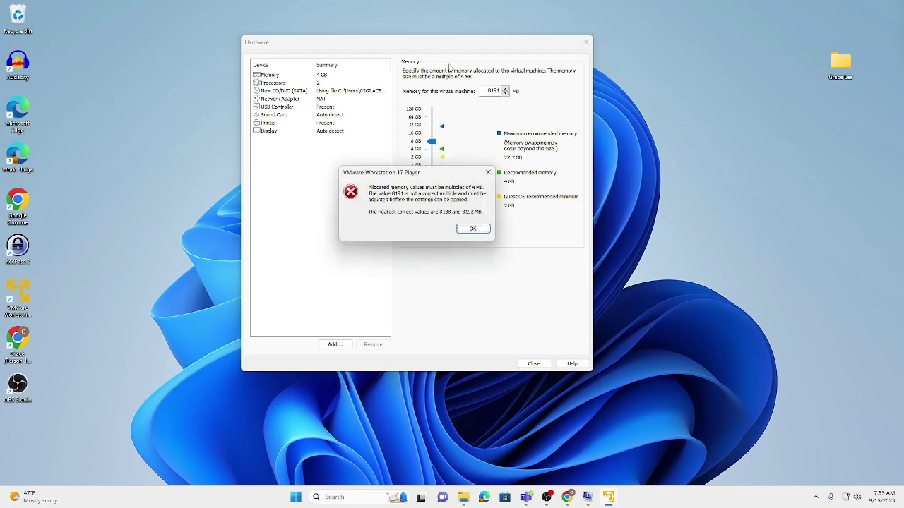
click(469, 229)
key(BackSpace)
text(2)
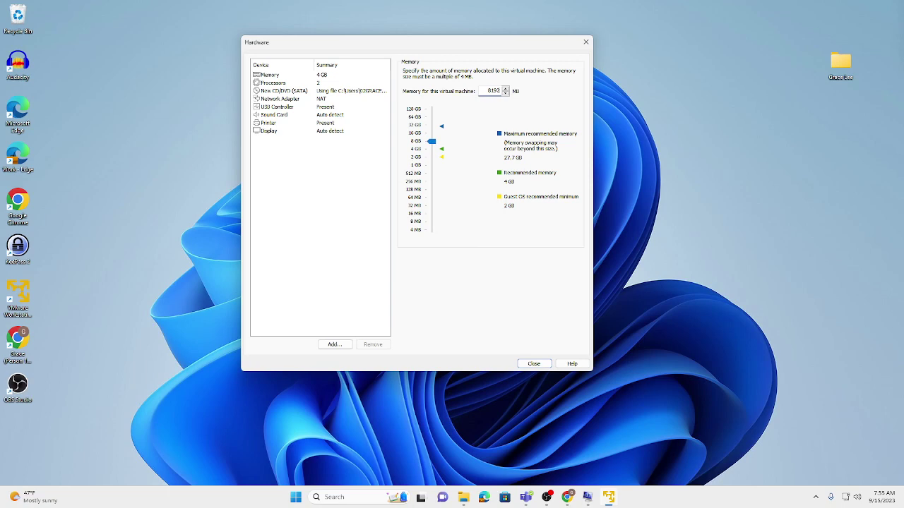
click(585, 42)
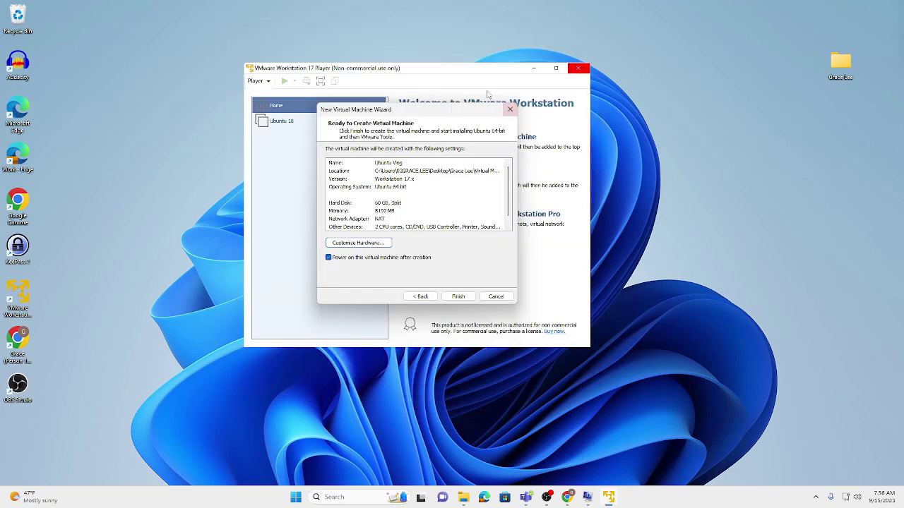
Set the number of processor cores to 3 in the virtual machine's hardware settings, and return to the summary
click(368, 243)
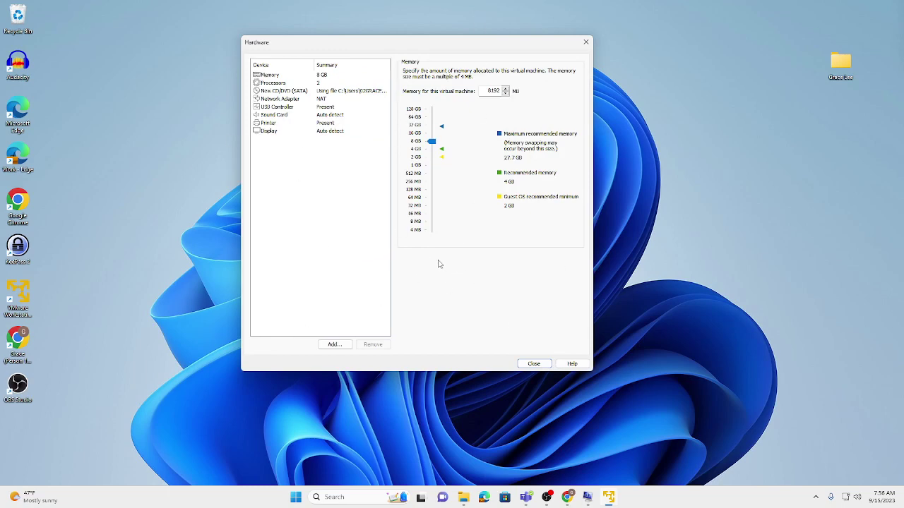
click(269, 84)
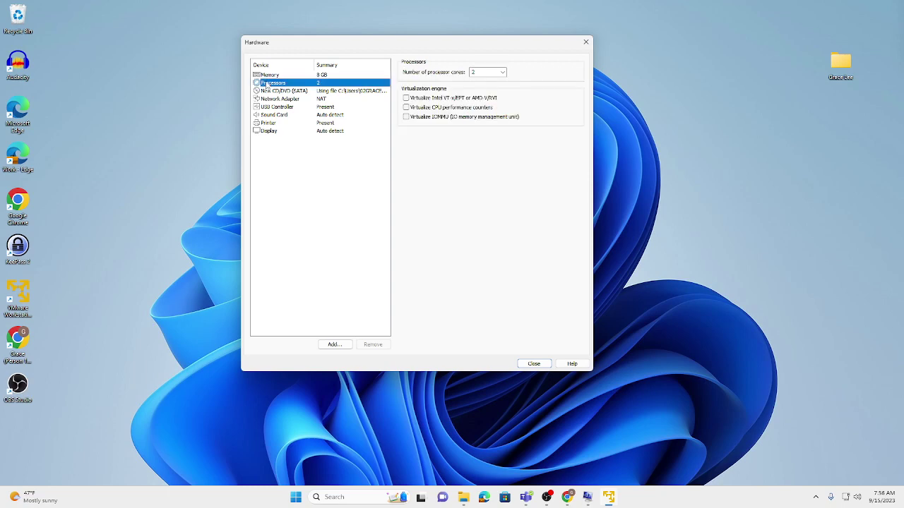
click(502, 72)
click(482, 94)
click(534, 363)
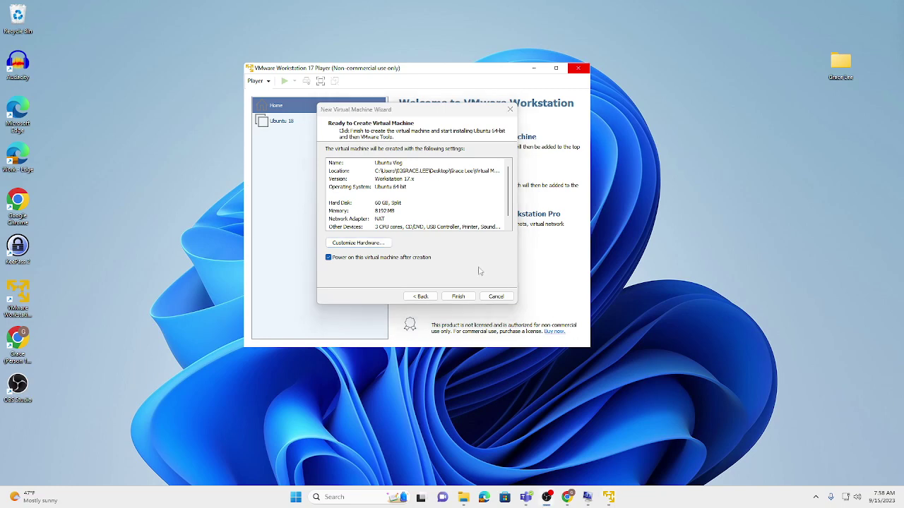
Create the virtual machine with power-on after creation enabled, and reposition its window on the desktop
click(458, 297)
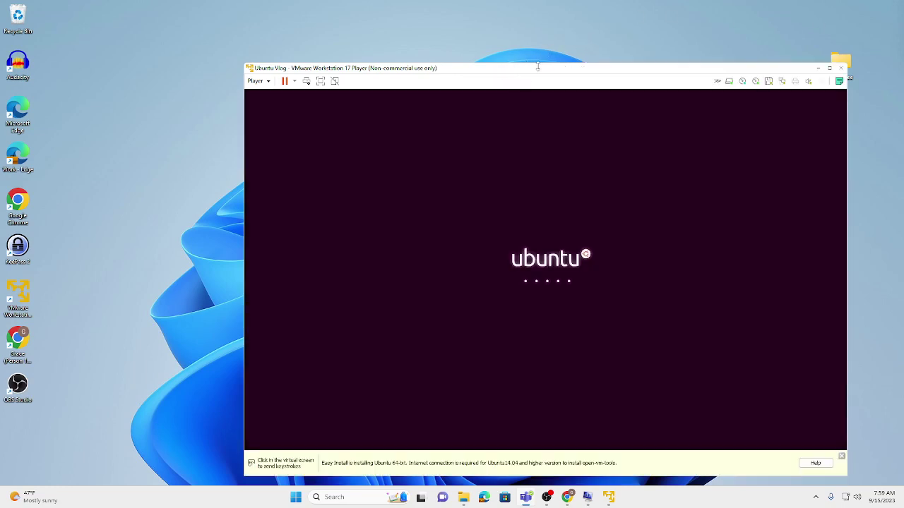
drag(547, 71, 444, 28)
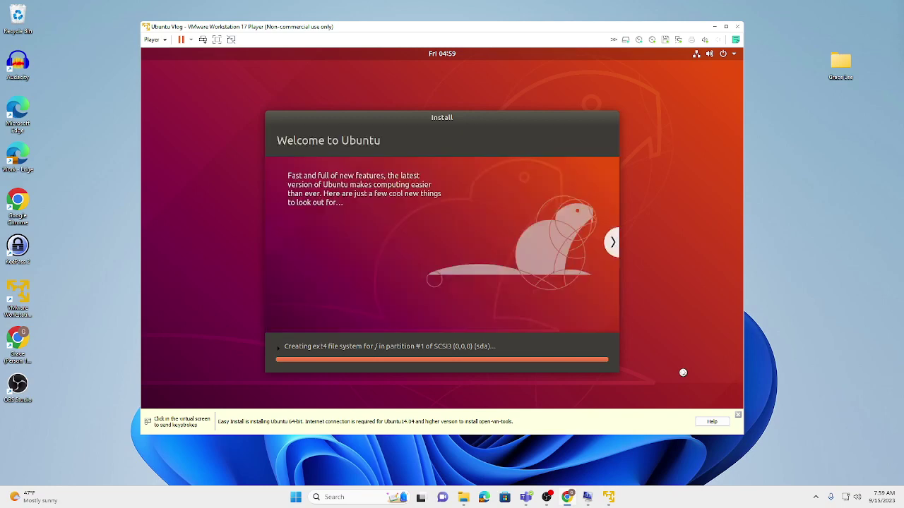
Bring the browser window with VMware's hypervisor glossary page into view, read its benefits and types sections, and move it away
drag(903, 77, 665, 81)
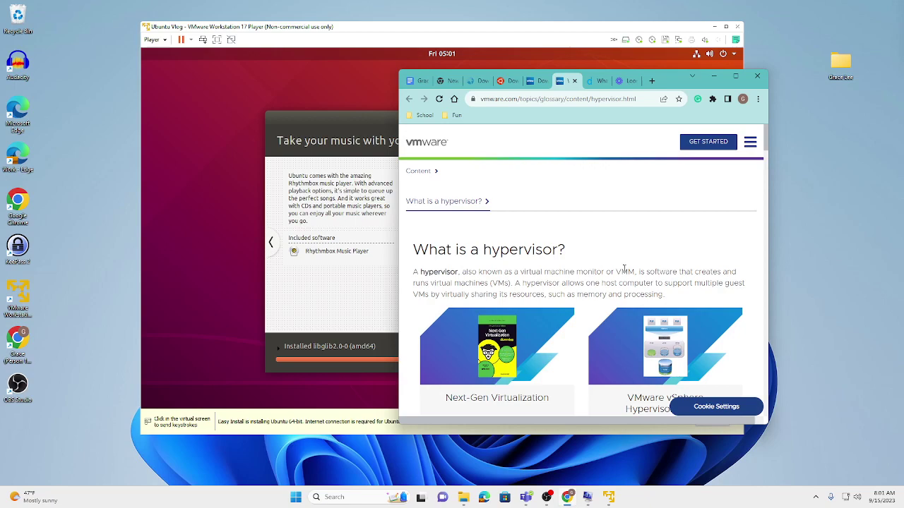
scroll(623, 282, down, 5)
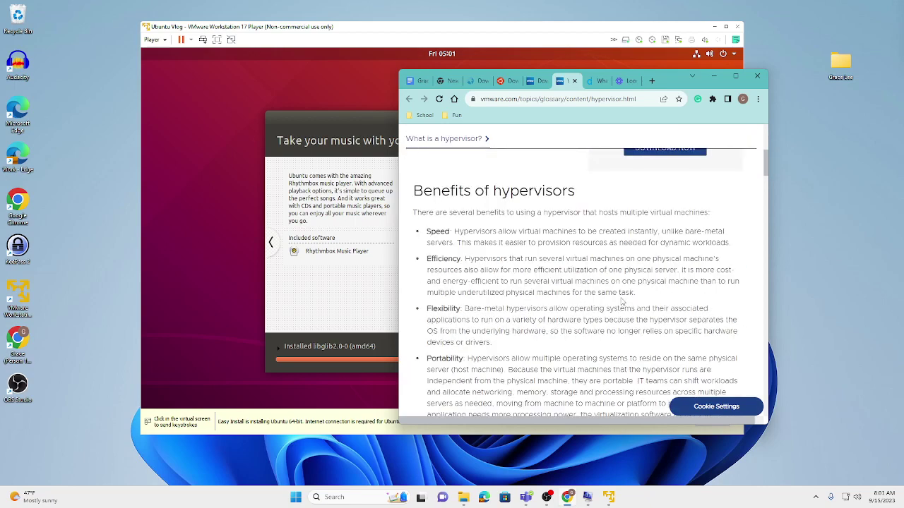
scroll(603, 289, down, 3)
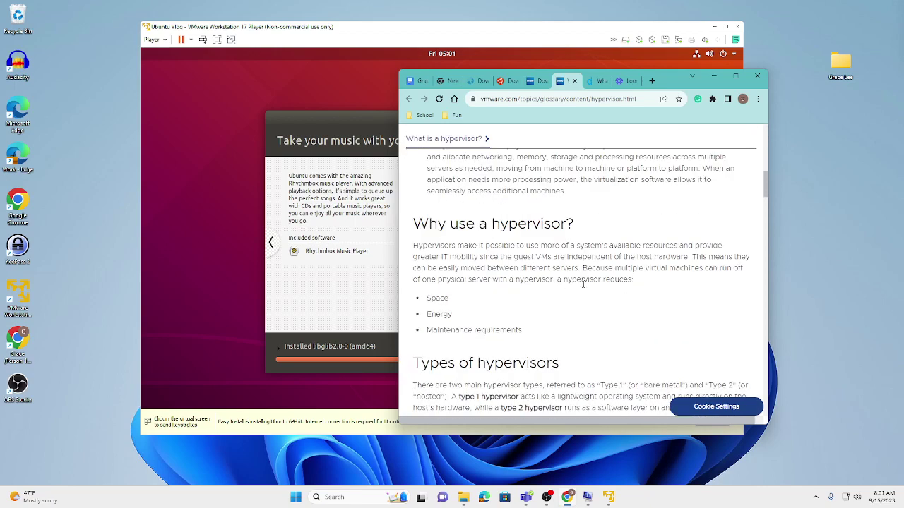
scroll(592, 243, up, 1)
scroll(592, 243, down, 1)
scroll(592, 247, down, 2)
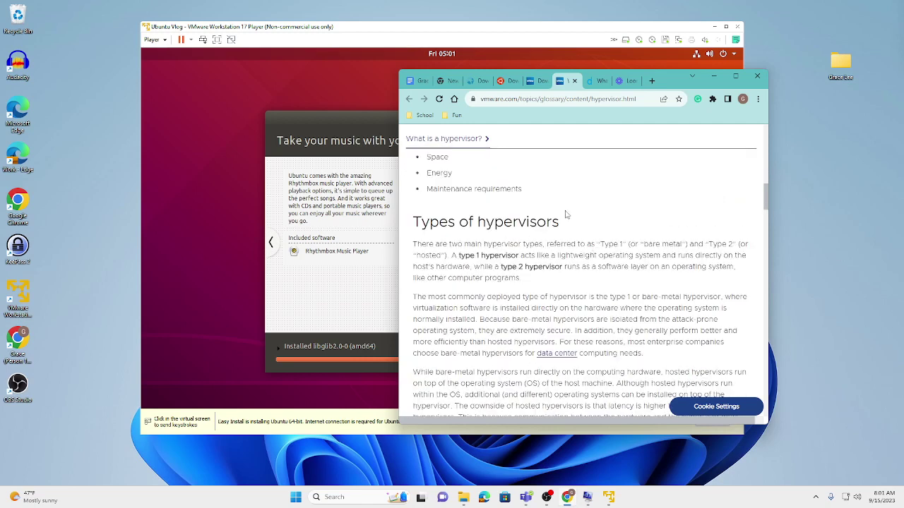
scroll(531, 158, down, 1)
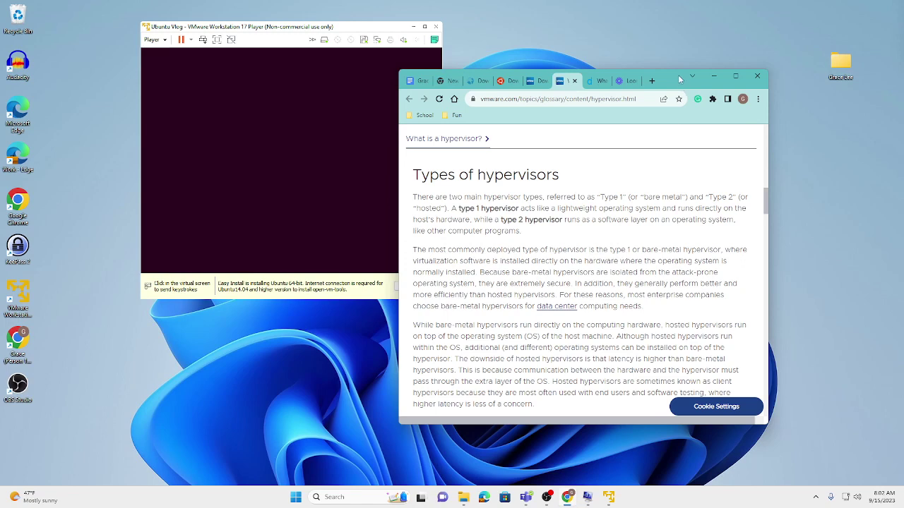
drag(677, 84, 903, 164)
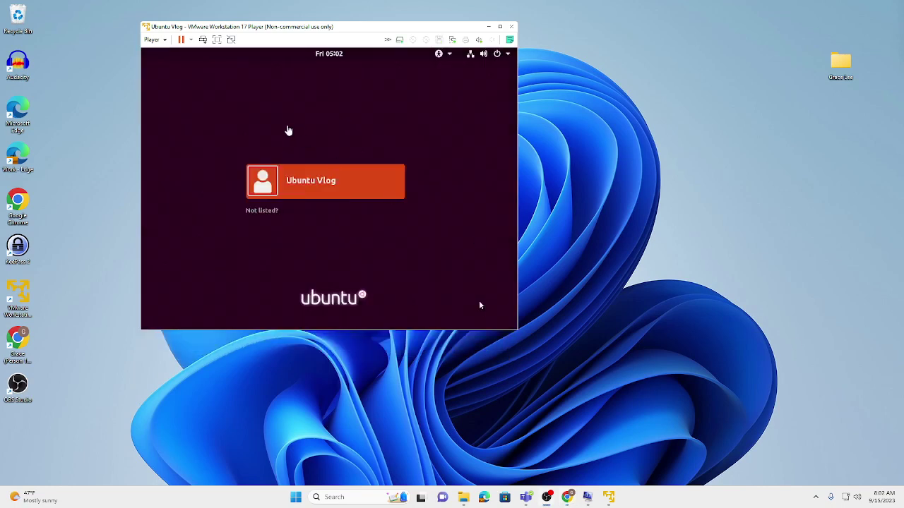
Sign in to the Ubuntu Vlog account in the virtual machine with the account password
click(480, 302)
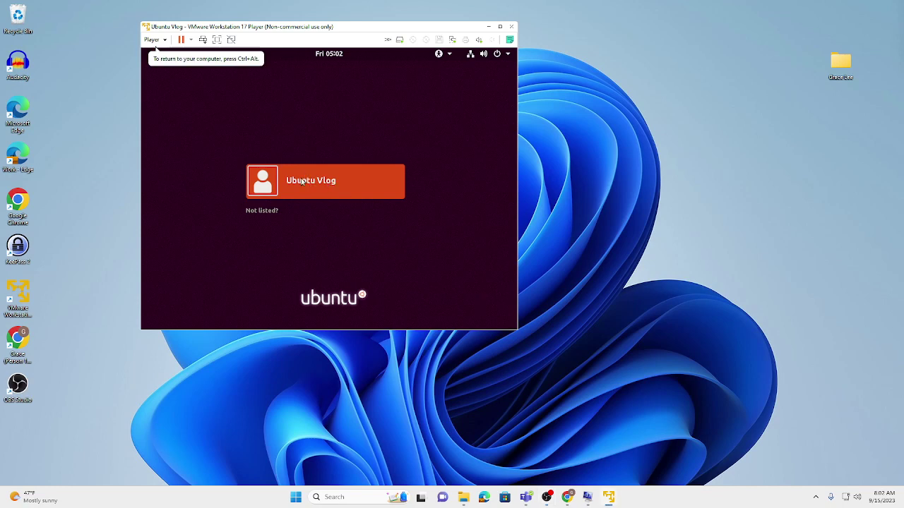
click(294, 180)
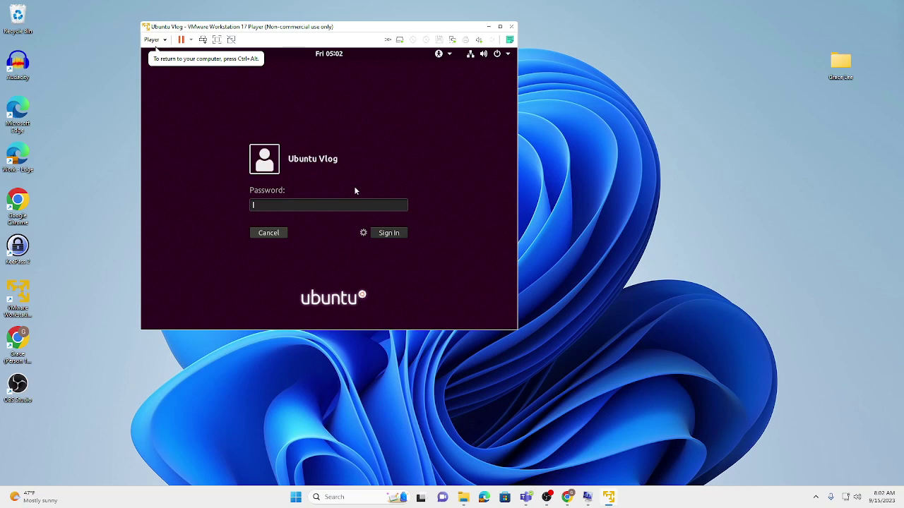
text(****)
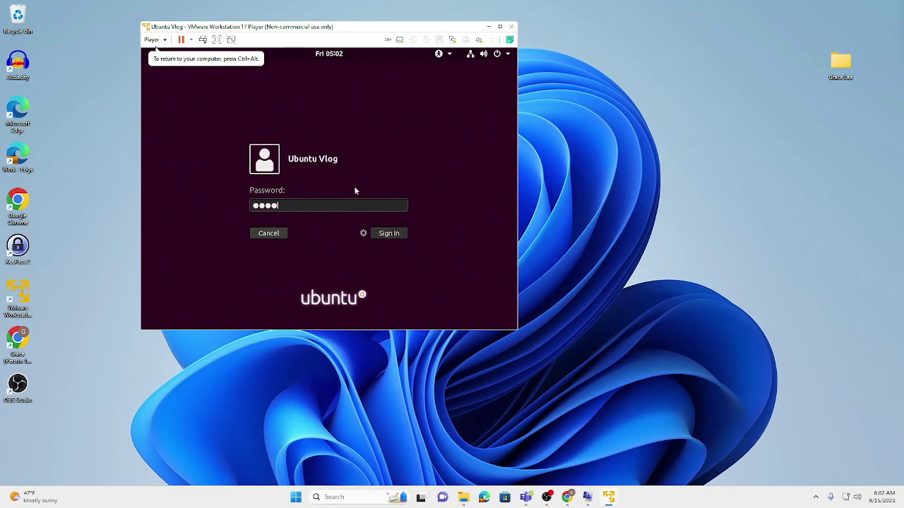
click(392, 234)
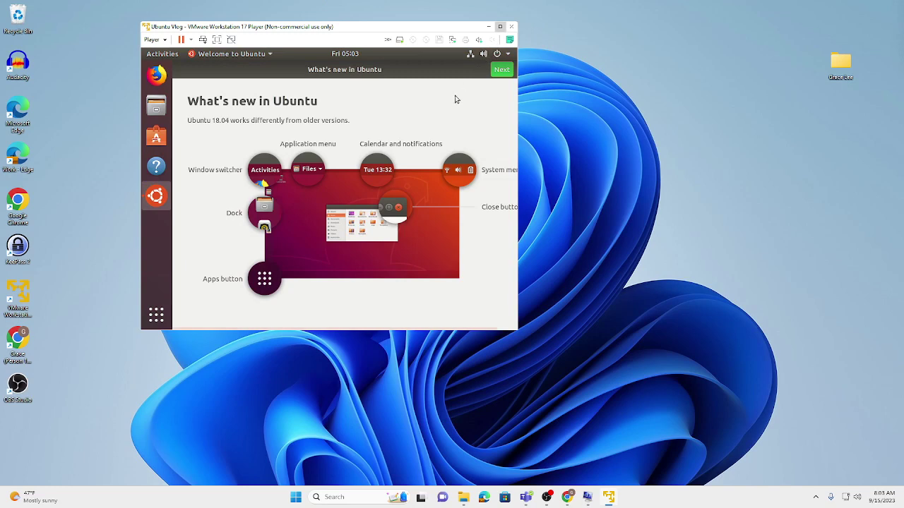
Complete the Welcome to Ubuntu setup without setting up Livepatch, keeping the option to send system info to Canonical
click(496, 70)
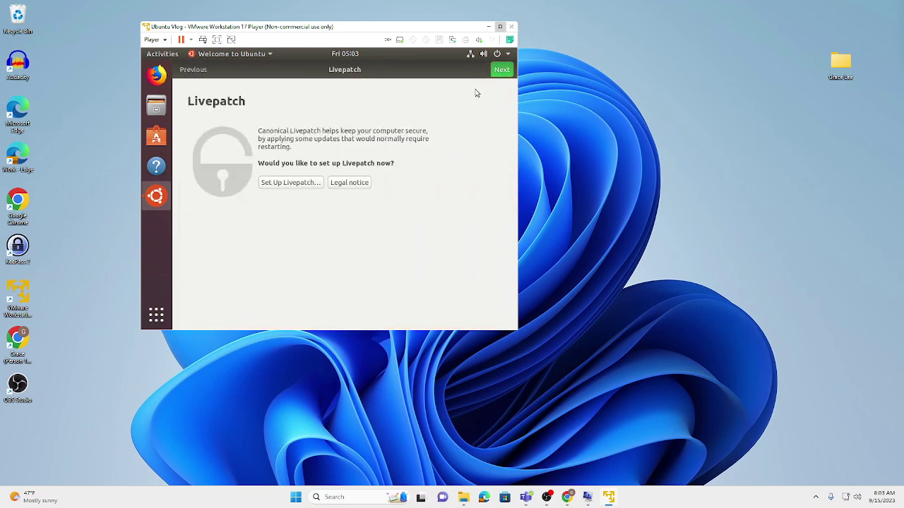
click(499, 71)
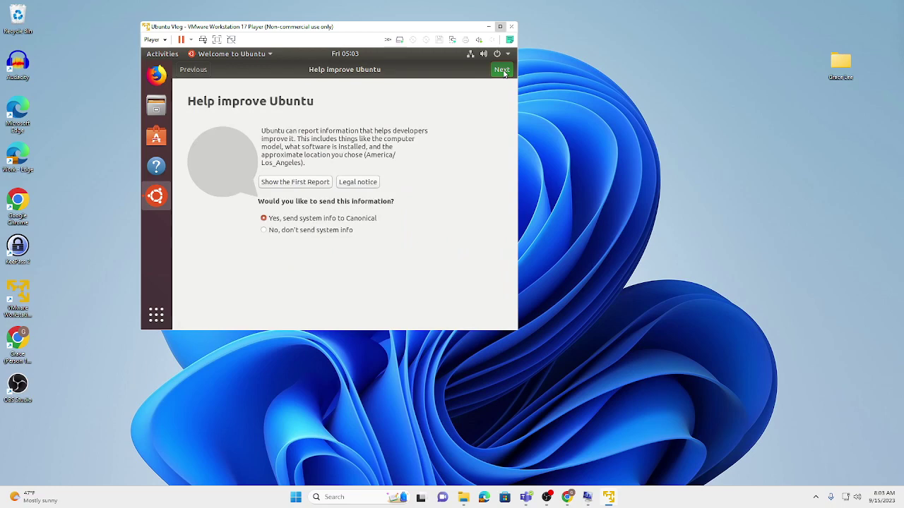
click(502, 72)
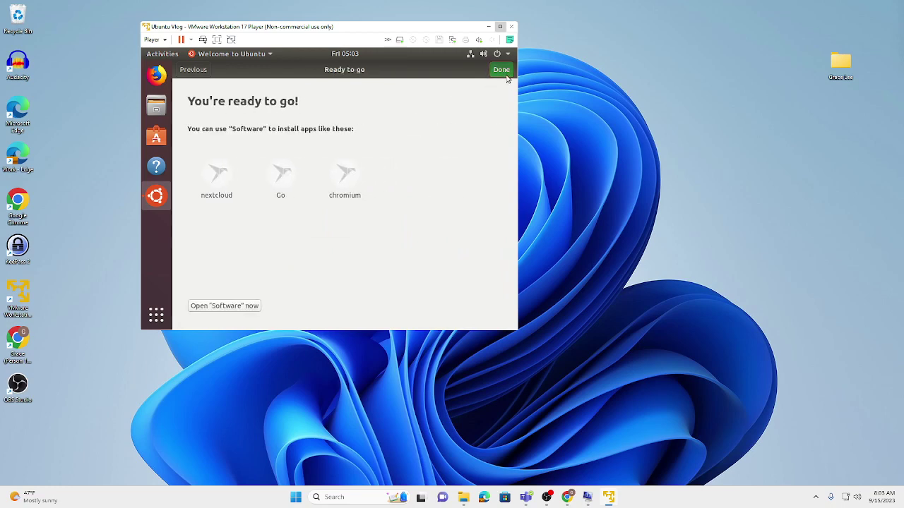
click(503, 71)
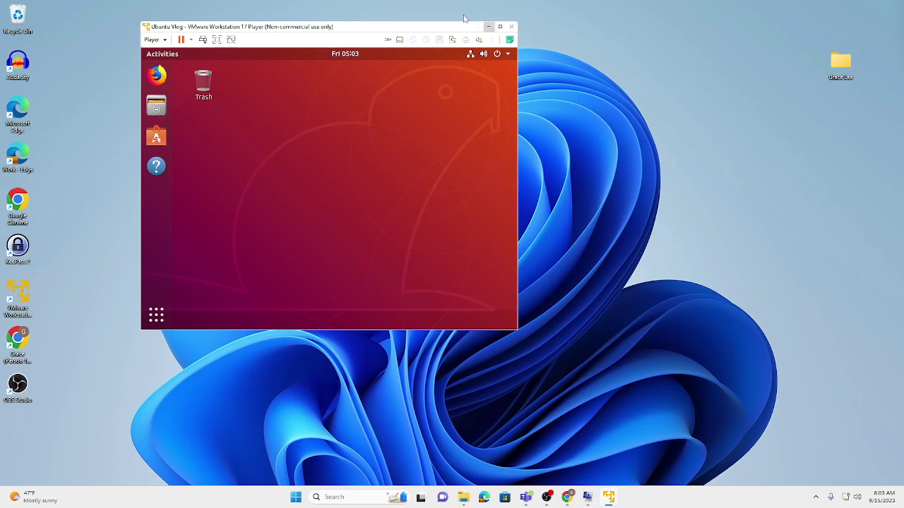
Maximize the virtual machine window and switch it to full-screen mode
click(499, 27)
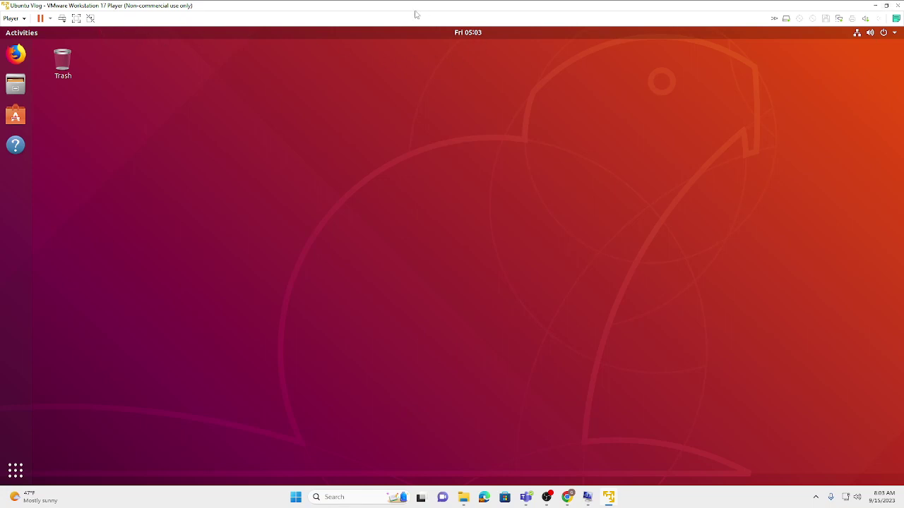
click(77, 19)
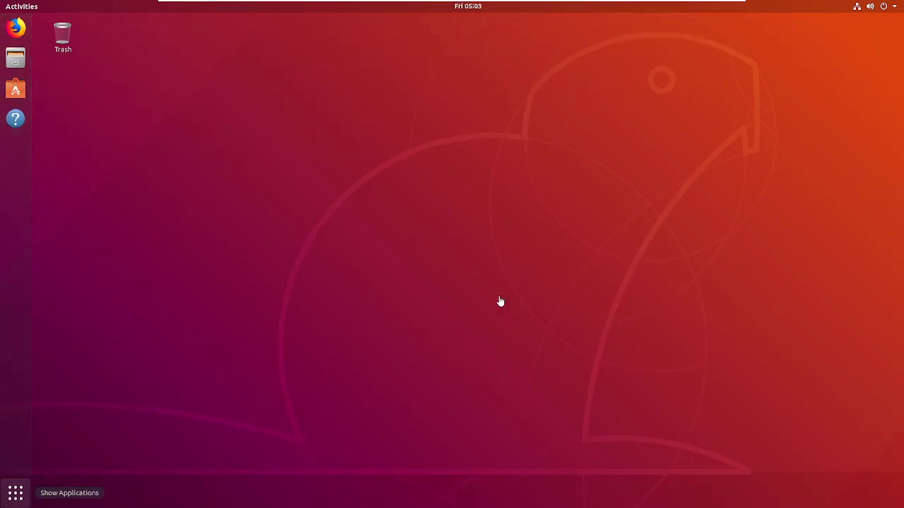
Pin the full-screen toolbar in place, and unpin it again
mouse_move(456, 2)
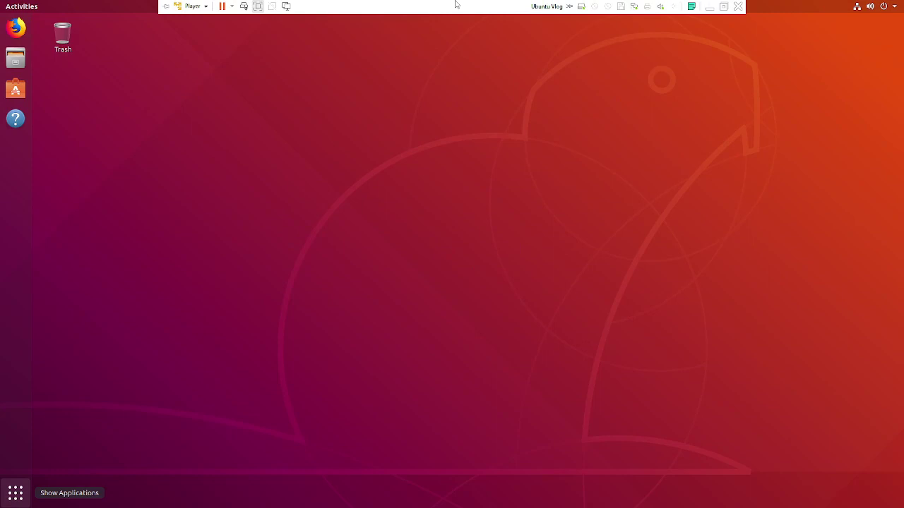
click(165, 5)
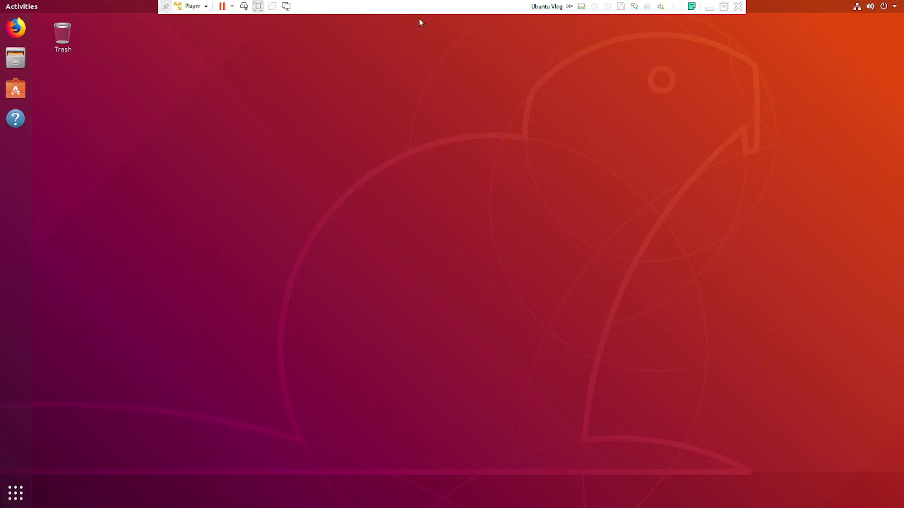
click(163, 7)
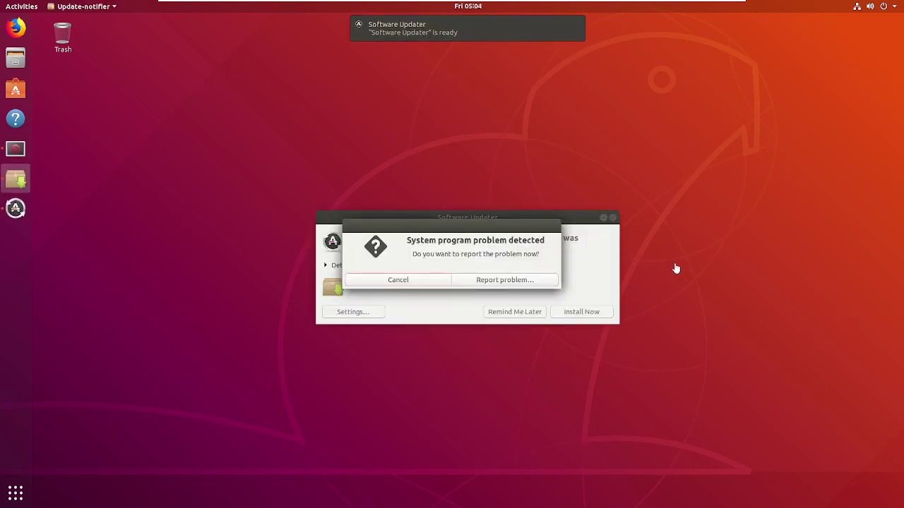
Cancel the system problem report, and close the Ubuntu 20.04.6 LTS upgrade offer and the Software Updater without installing anything
click(406, 283)
click(406, 281)
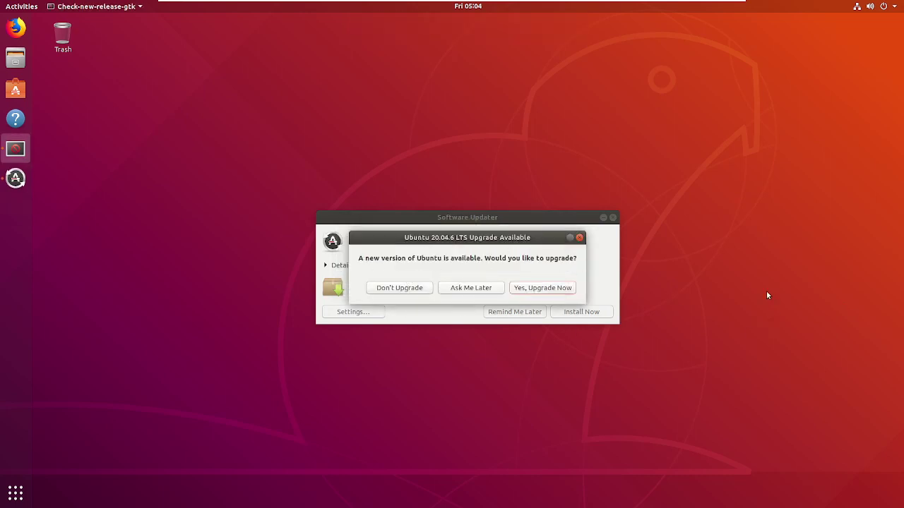
click(579, 238)
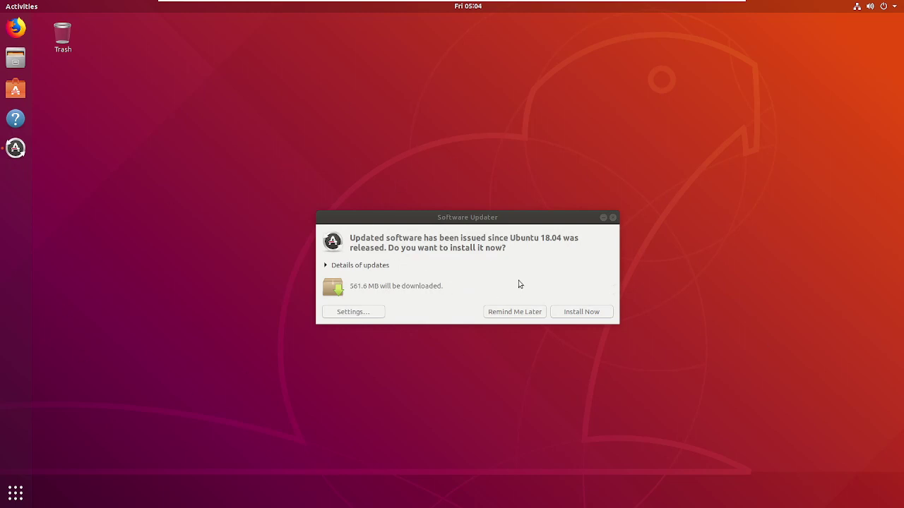
click(613, 218)
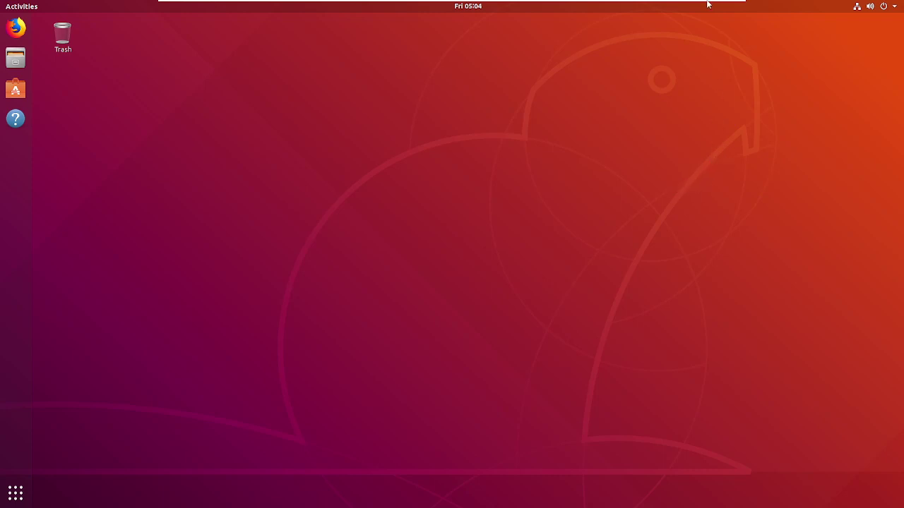
Exit full-screen mode and return the virtual machine to its maximized window
mouse_move(708, 4)
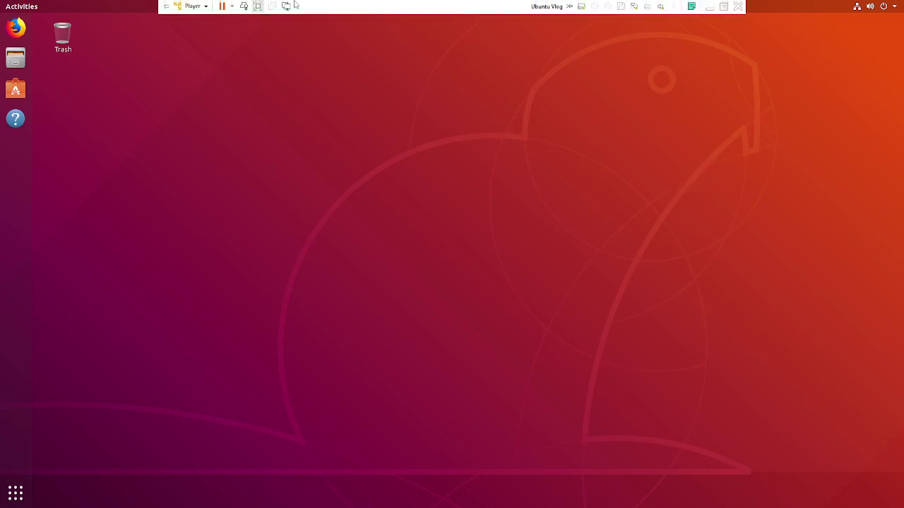
click(258, 7)
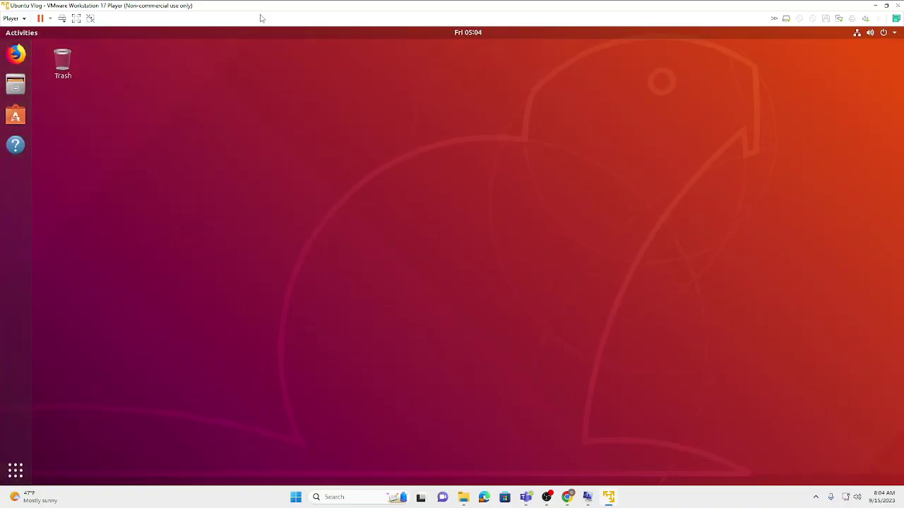
Restore the virtual machine window to its smaller size, move it around the middle of the desktop and maximize it again
click(886, 6)
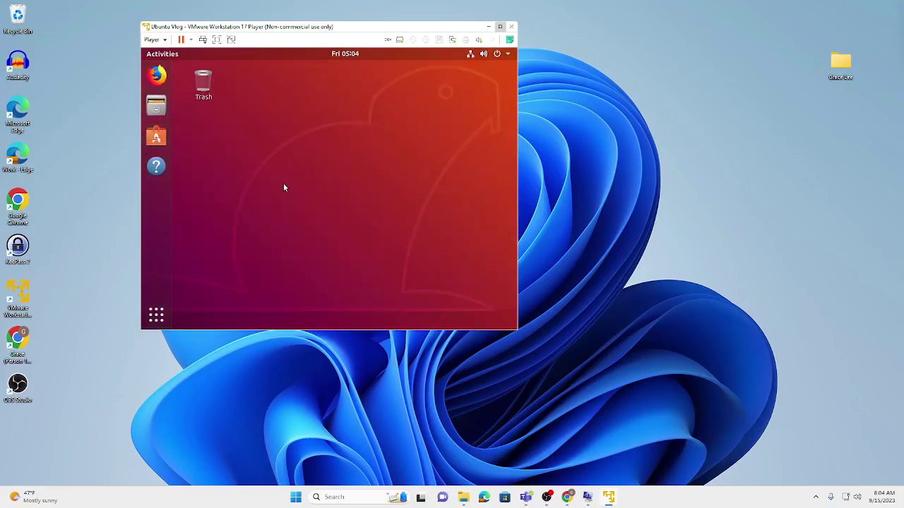
drag(440, 31, 567, 112)
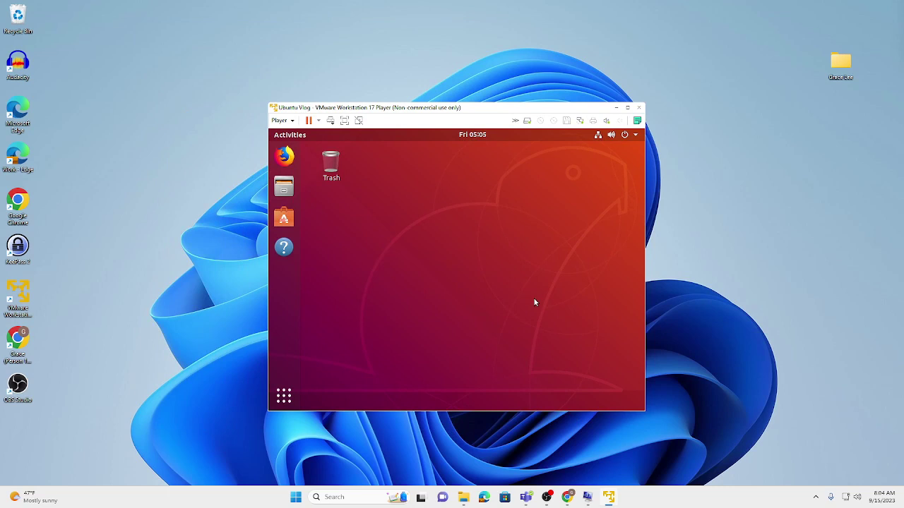
click(800, 230)
drag(483, 113, 449, 119)
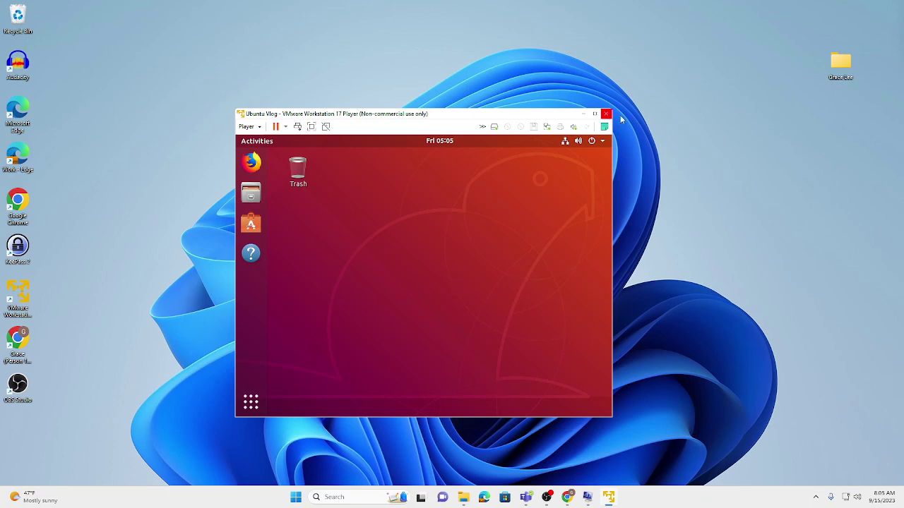
click(594, 114)
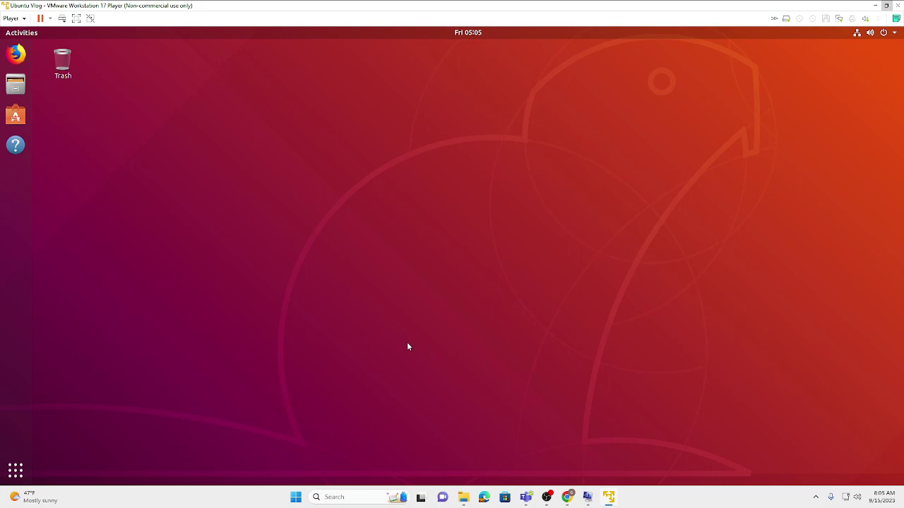
Shut down Ubuntu from a new terminal with the command "sudo shutdown now", authorizing it with the account password
key(ctrl+alt+t)
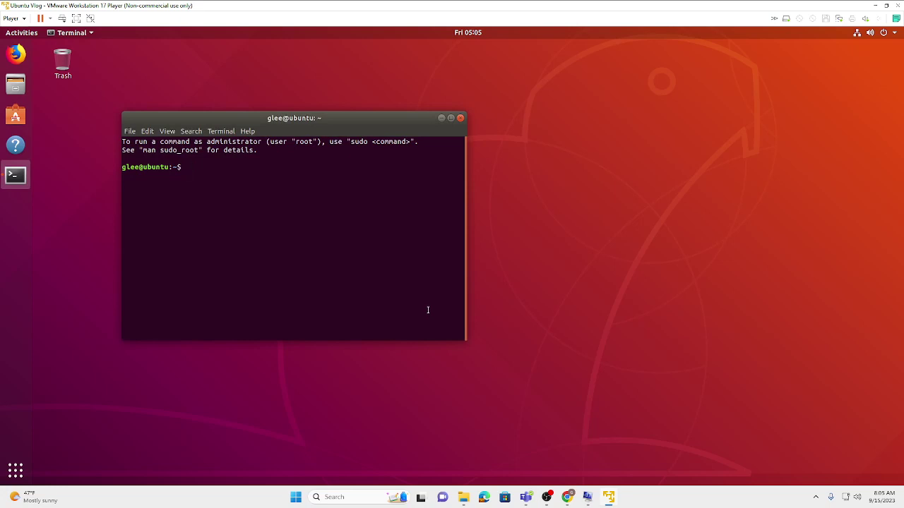
text(sudo shutdpwn now)
key(BackSpace)
key(BackSpace)
key(BackSpace)
key(BackSpace)
key(BackSpace)
key(BackSpace)
key(BackSpace)
text(own dow)
key(BackSpace)
key(BackSpace)
key(BackSpace)
text(now)
key(Return)
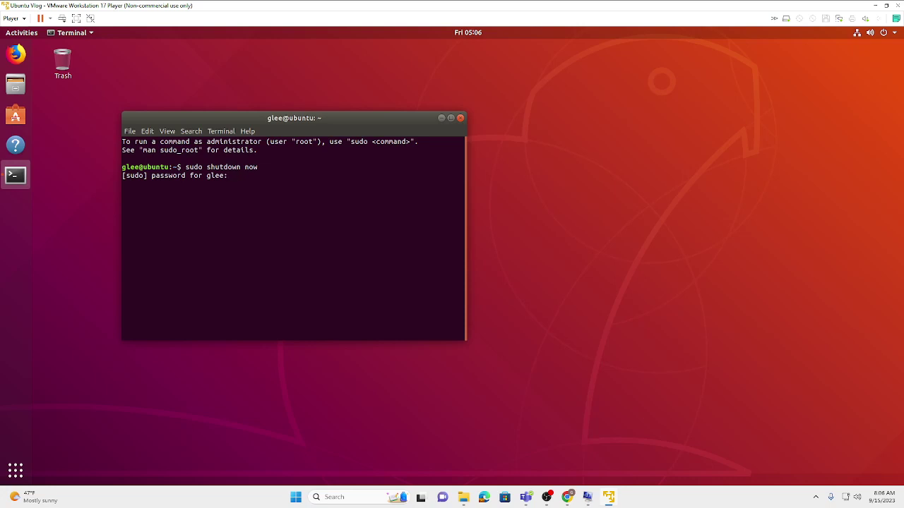
key(Return)
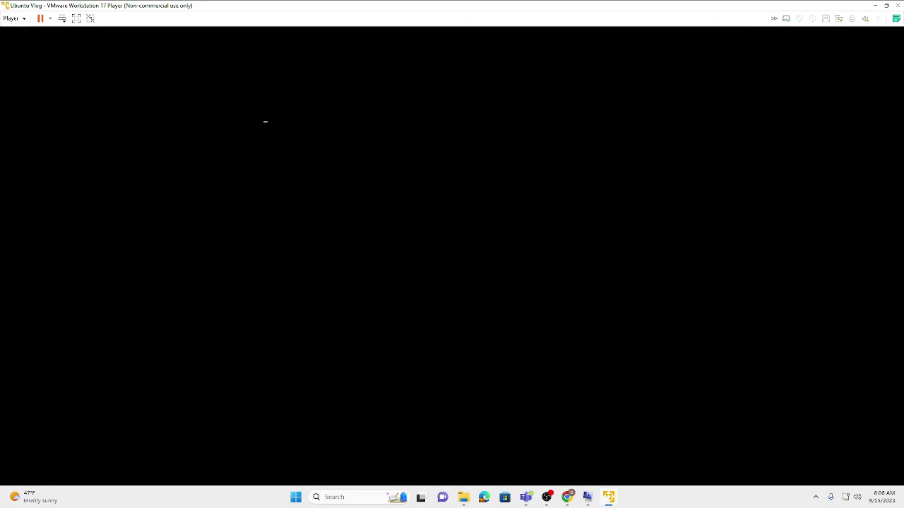